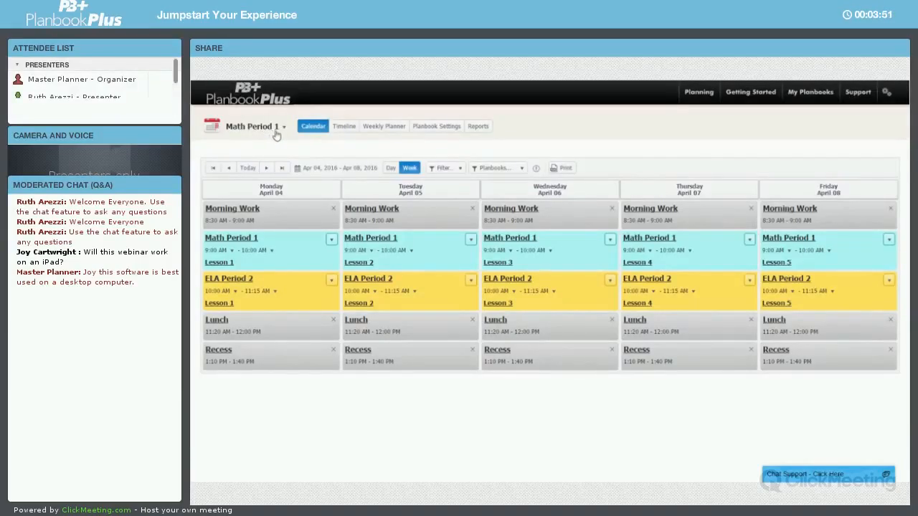
# Add the Science planbook to the calendar view
pyautogui.click(509, 169)
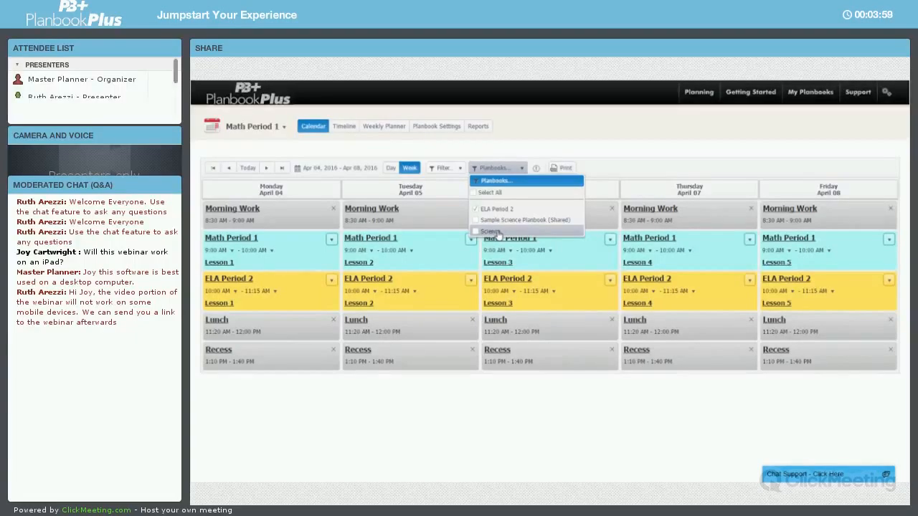
pyautogui.click(499, 235)
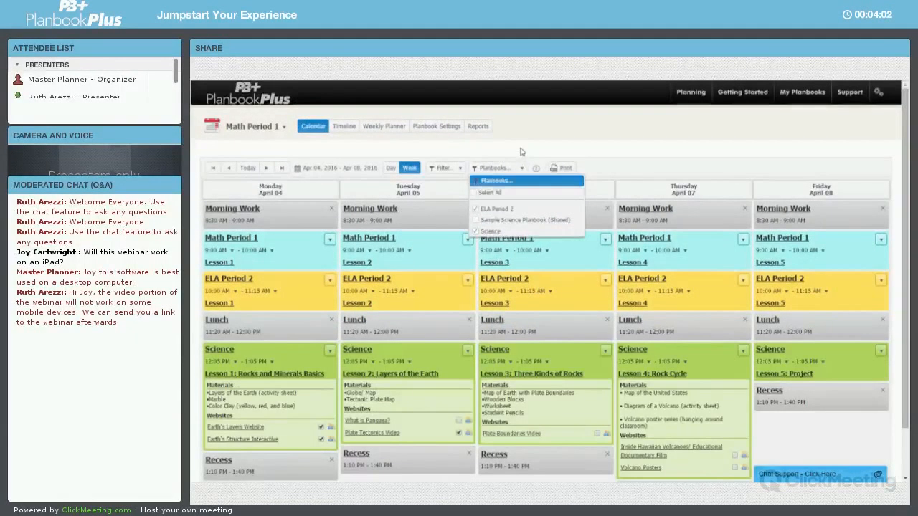
pyautogui.click(521, 151)
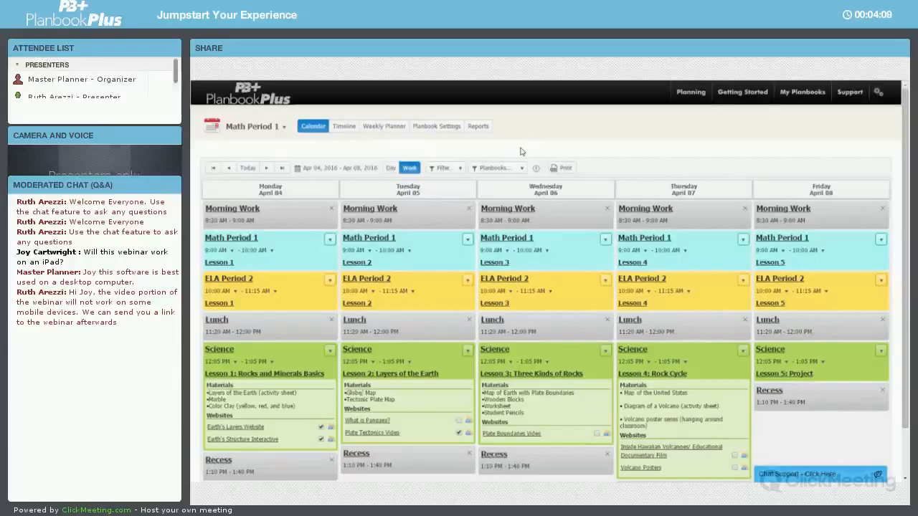
# Open the element filter and turn on Assessment, Criteria and Homework
pyautogui.click(459, 169)
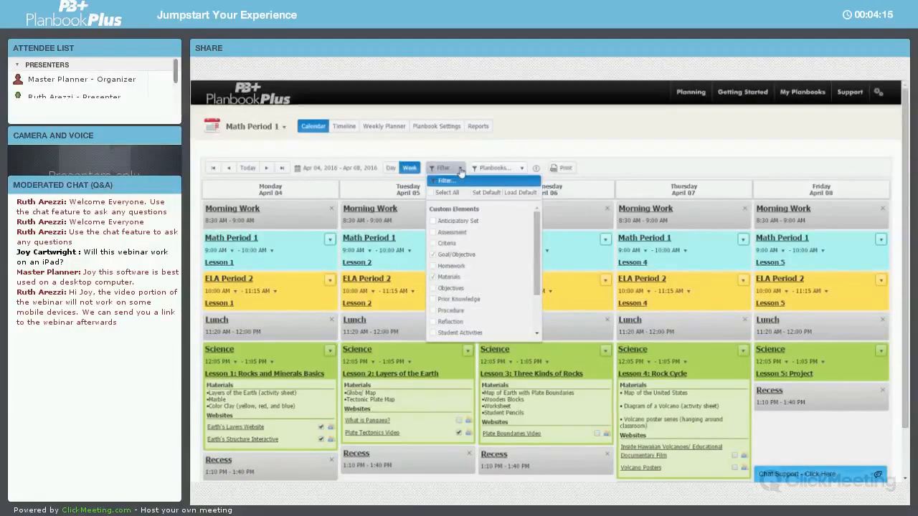
pyautogui.click(446, 232)
pyautogui.click(446, 244)
pyautogui.click(451, 267)
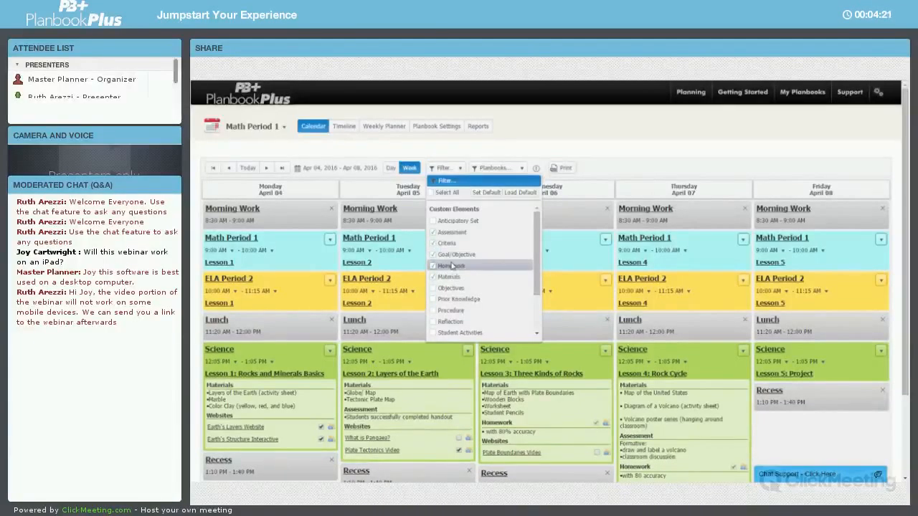
# Limit the filter to Goal/Objective, Materials and Objectives and save it as the default filter
pyautogui.click(451, 266)
pyautogui.click(446, 244)
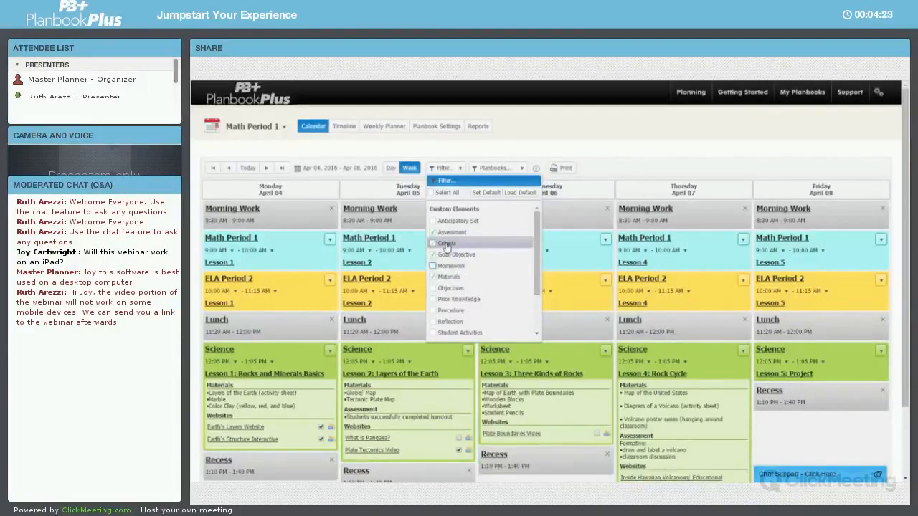
pyautogui.click(452, 288)
pyautogui.click(452, 233)
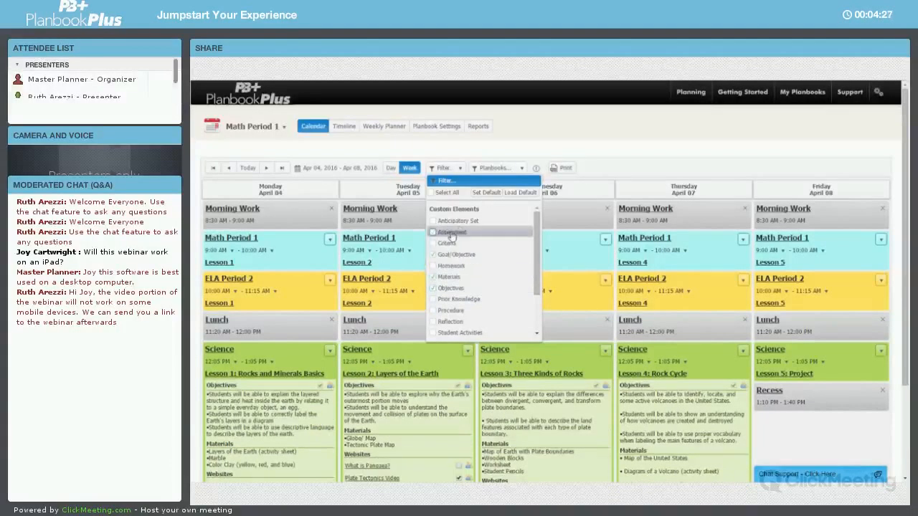
pyautogui.click(494, 194)
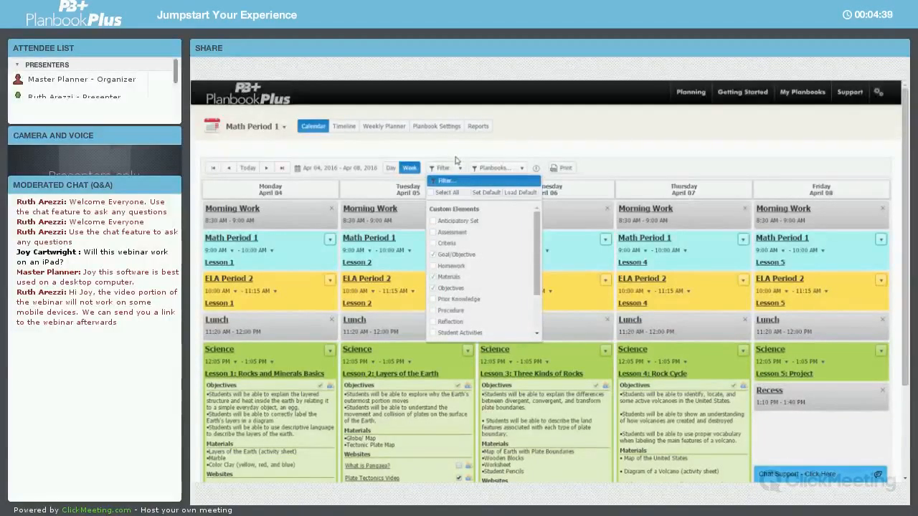
# Turn Assessment, Criteria and Homework back on in the filter and scroll through the lesson details
pyautogui.click(451, 234)
pyautogui.click(448, 244)
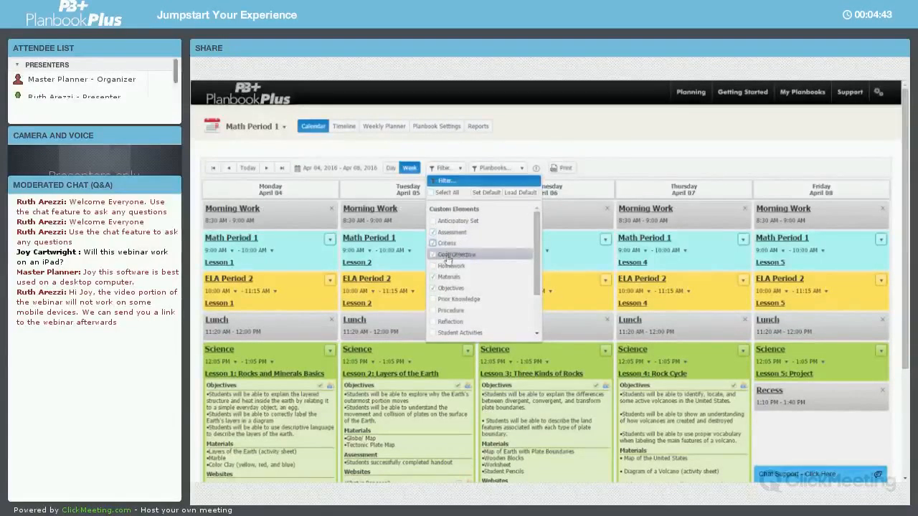
pyautogui.click(449, 266)
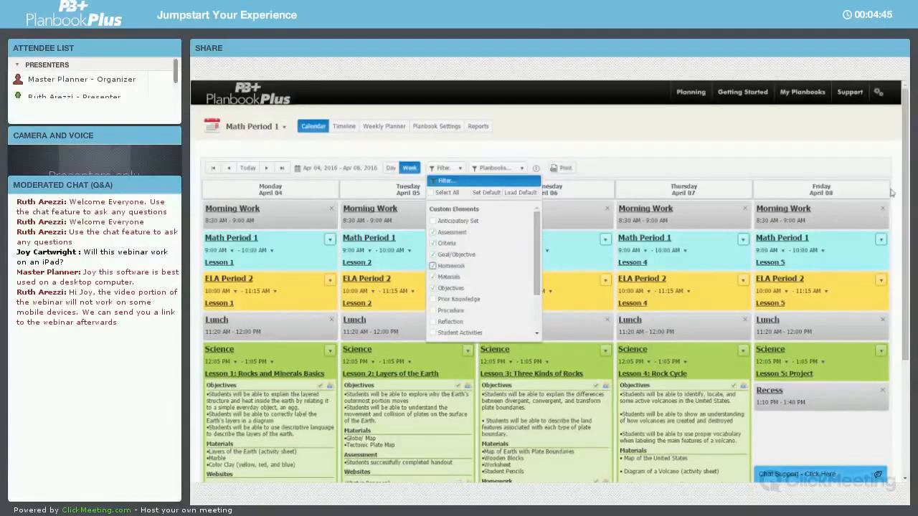
pyautogui.scroll(-1, 569, 262)
pyautogui.scroll(-1, 545, 280)
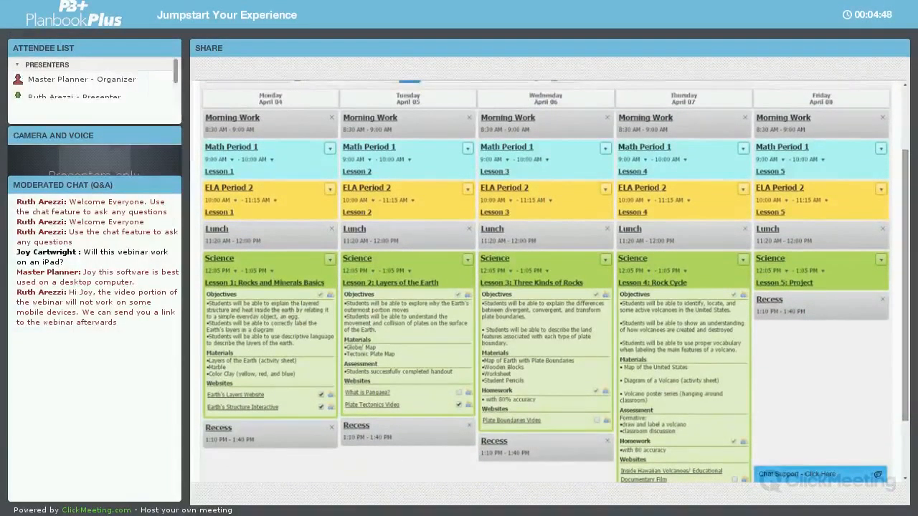
pyautogui.scroll(1, 781, 179)
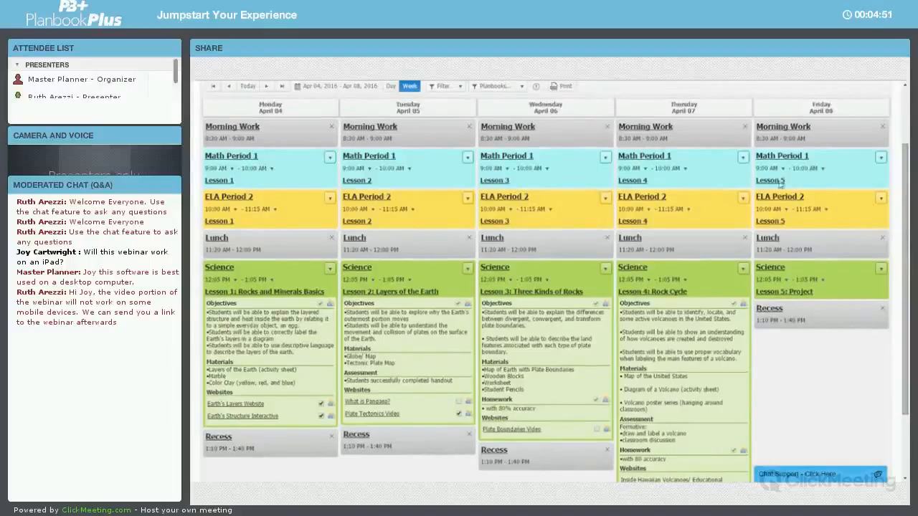
# Load the saved default filter
pyautogui.click(453, 87)
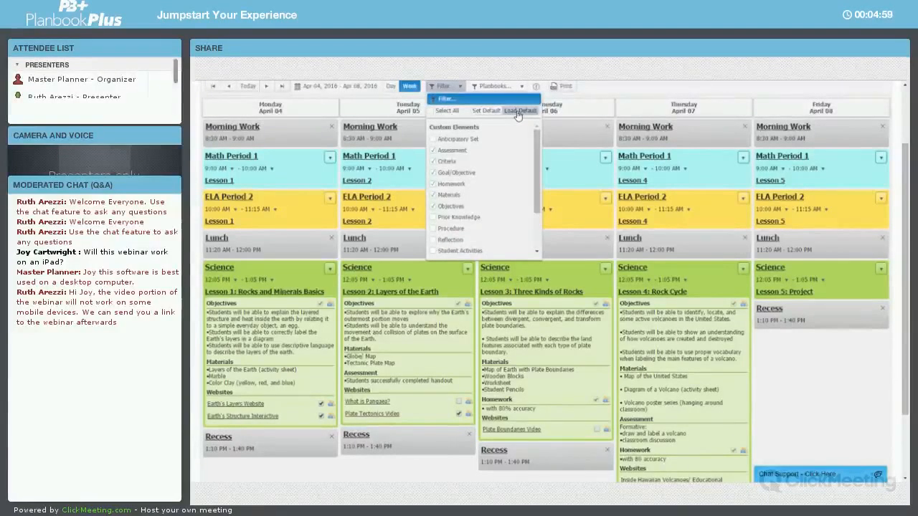
pyautogui.click(518, 112)
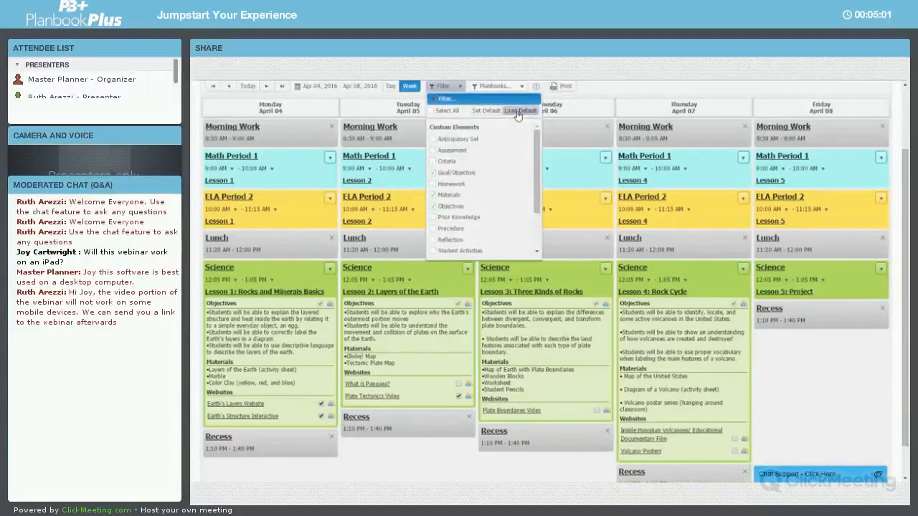
pyautogui.click(600, 96)
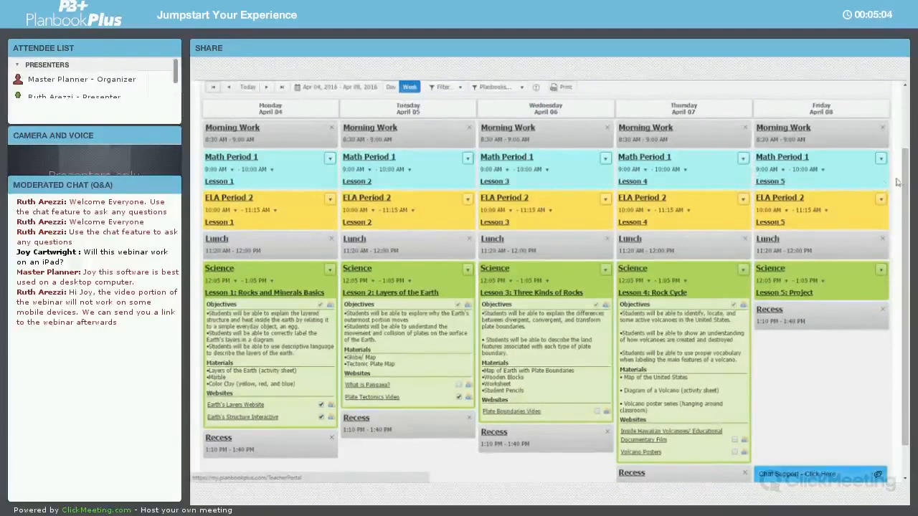
# Open Monday's Math Period 1 Lesson 1 for editing
pyautogui.scroll(1, 906, 179)
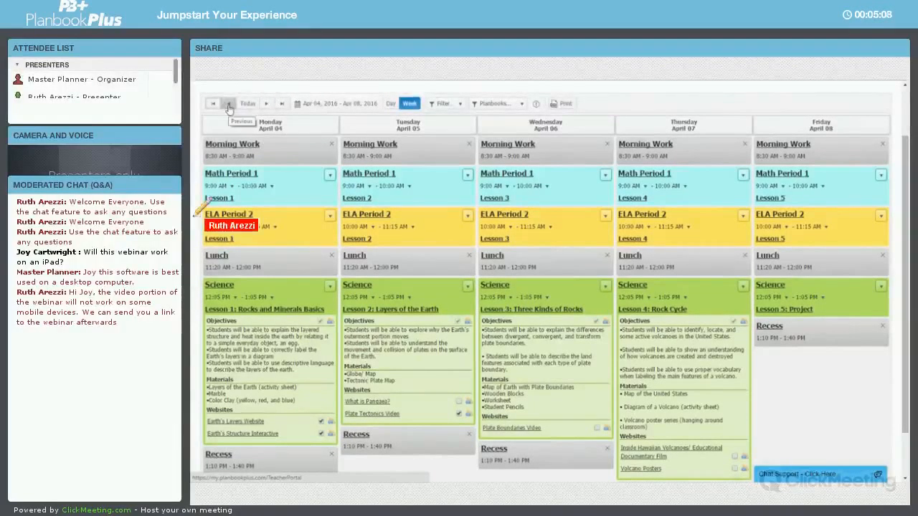
pyautogui.click(322, 108)
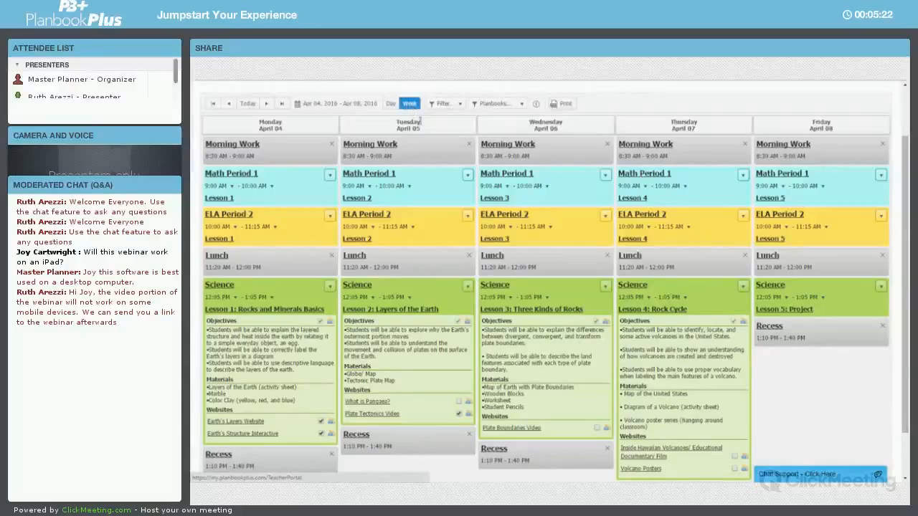
pyautogui.click(330, 176)
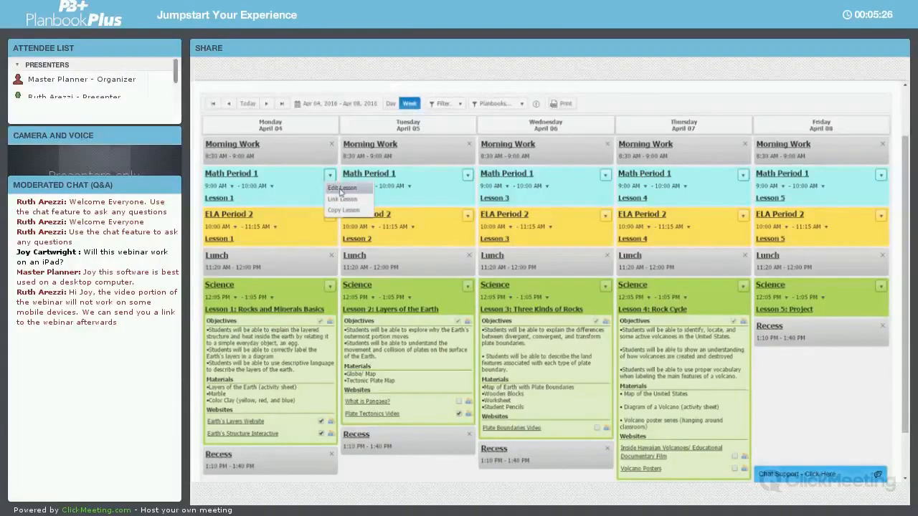
pyautogui.click(225, 202)
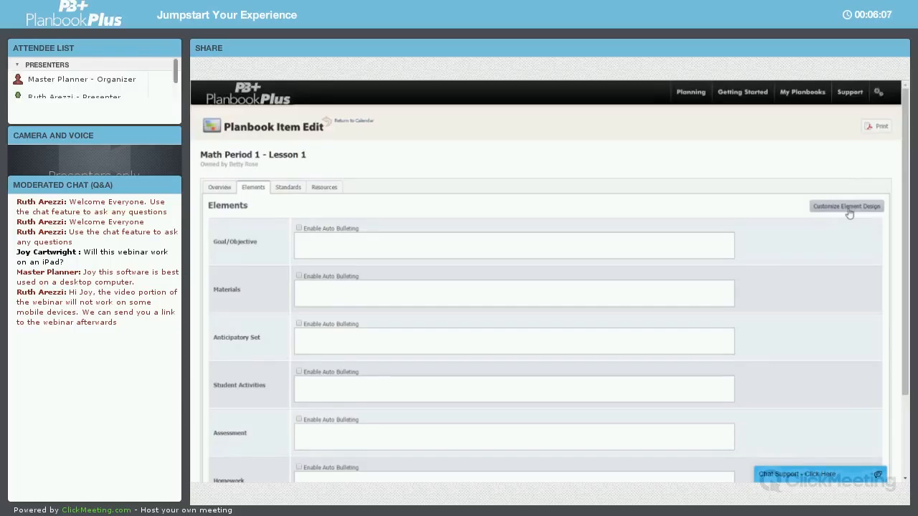
# Enter "This is my goal." in the Goal/Objective element
pyautogui.click(690, 242)
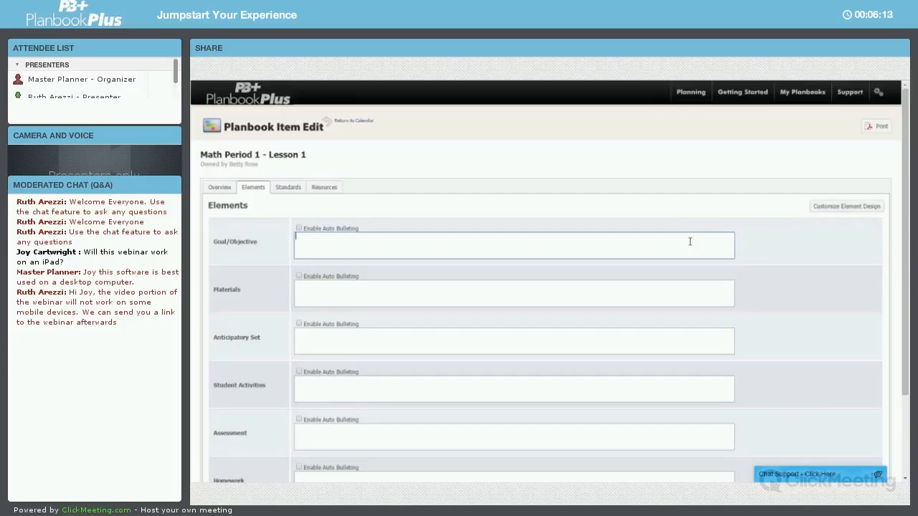
pyautogui.write('This')
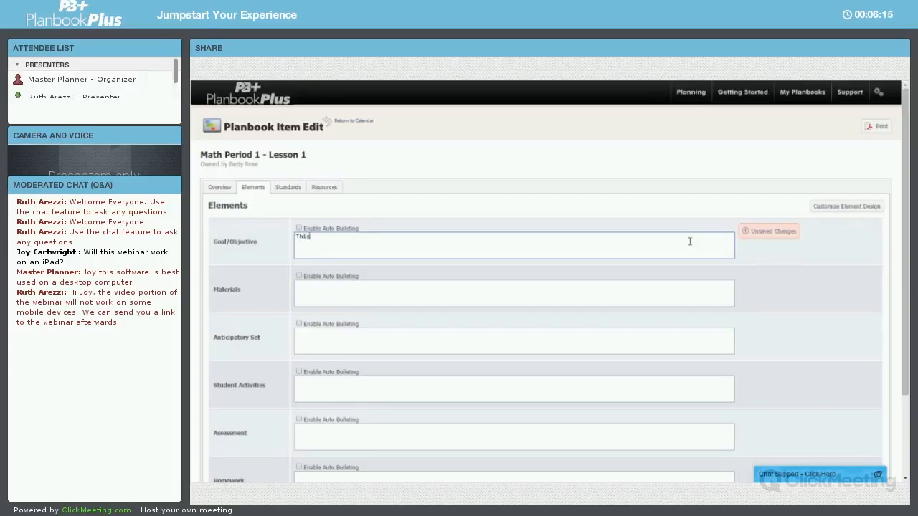
pyautogui.write(' is my goal.')
# List Pencils, Paper and Rulers on separate lines in Materials and enable auto bulleting there
pyautogui.click(687, 294)
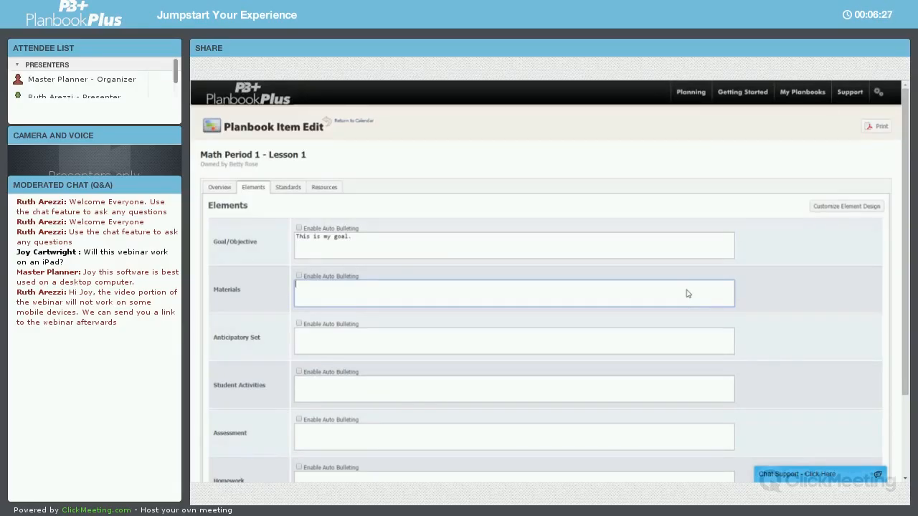
pyautogui.write('Pencils')
pyautogui.press('Return')
pyautogui.write('Paper')
pyautogui.press('Return')
pyautogui.write('Rulers')
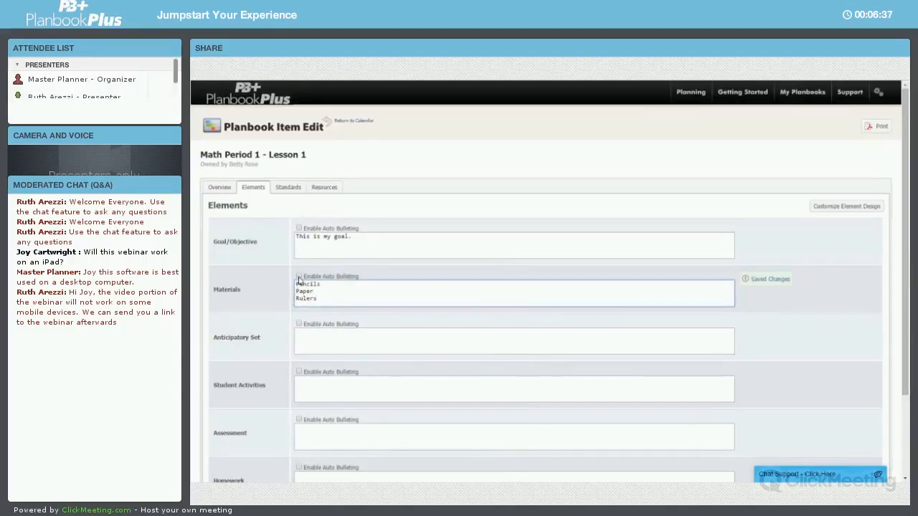
pyautogui.click(299, 276)
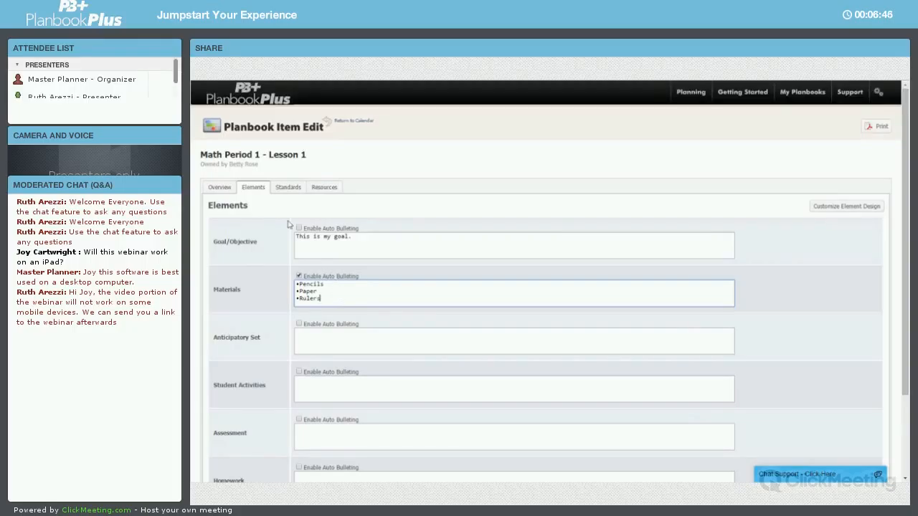
# Start adding standards and choose Common Core, Math and Grade 3 in the standard selector
pyautogui.click(287, 188)
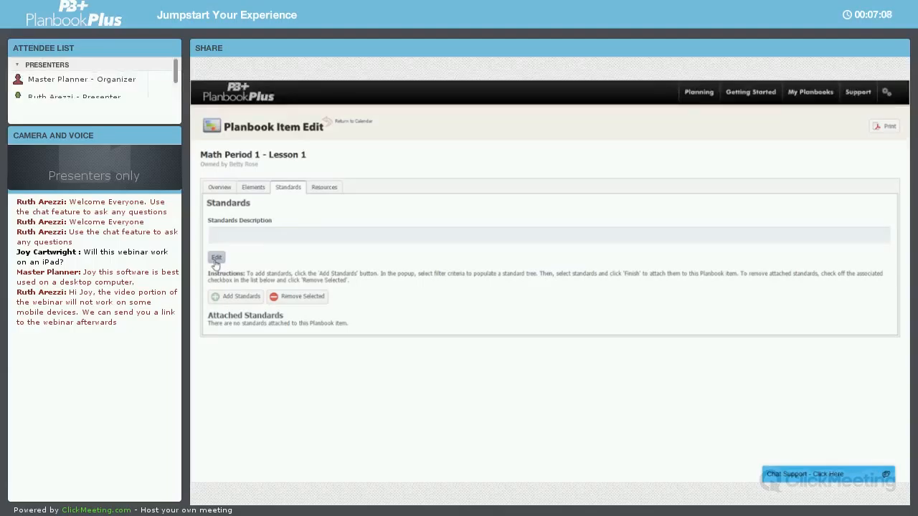
pyautogui.click(224, 303)
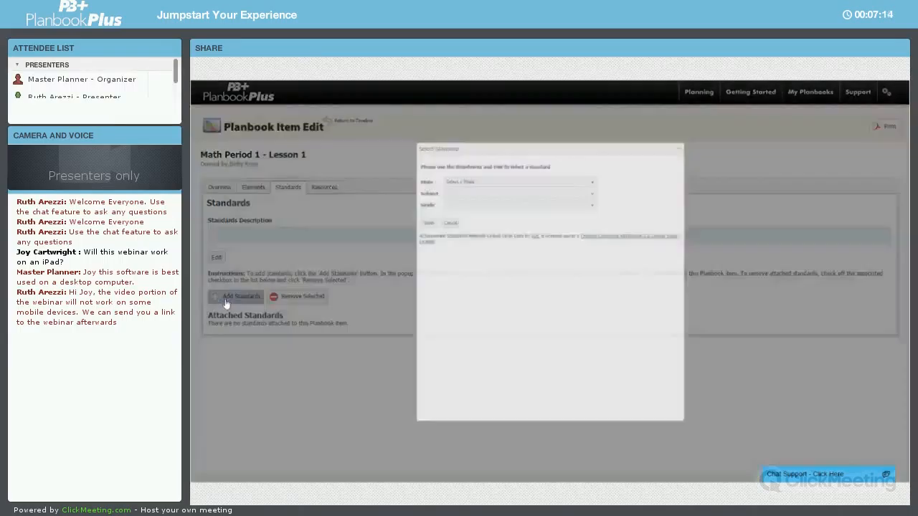
pyautogui.click(513, 158)
pyautogui.click(445, 175)
pyautogui.click(512, 172)
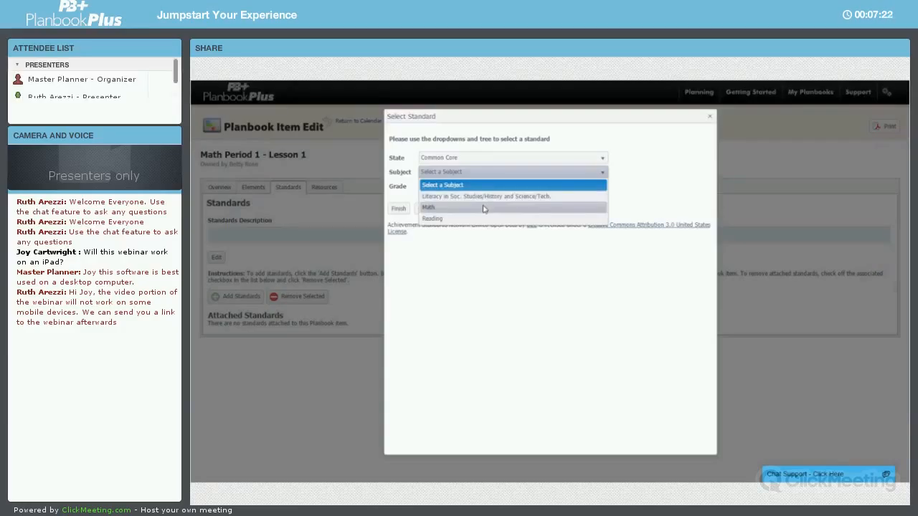
pyautogui.click(484, 208)
pyautogui.click(483, 186)
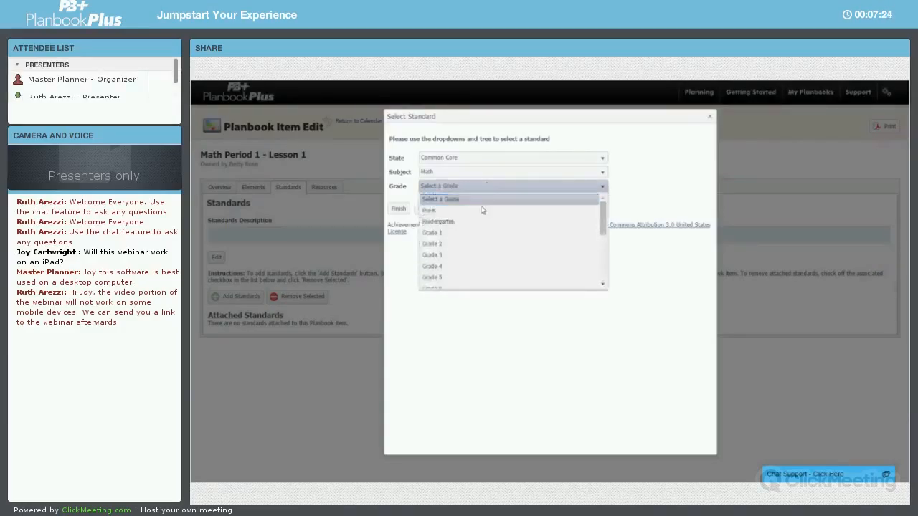
pyautogui.click(464, 257)
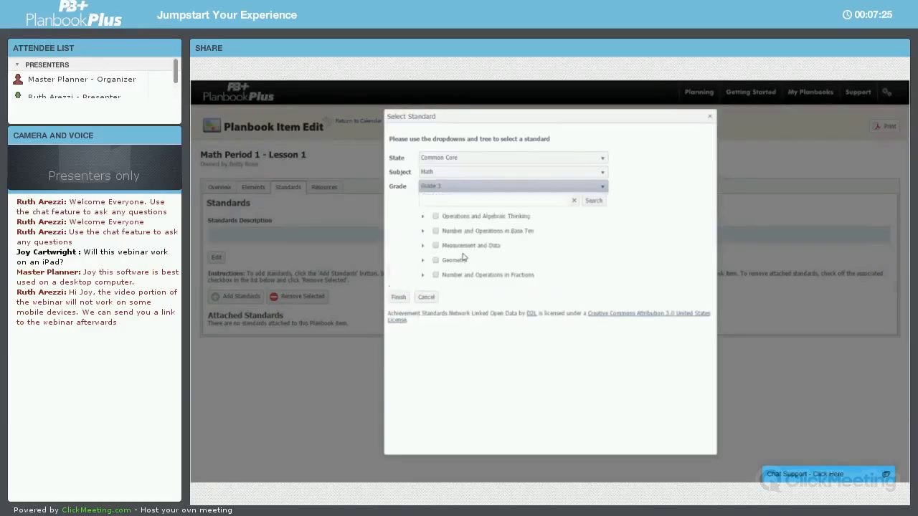
# Expand Operations and Algebraic Thinking and its first cluster, and check standards 3.OA.1 and 3.OA.2
pyautogui.click(424, 216)
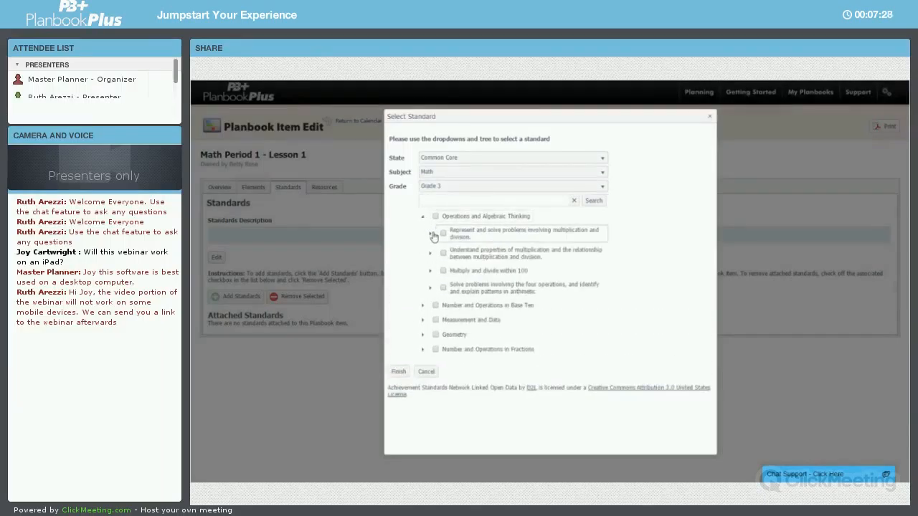
pyautogui.click(432, 235)
pyautogui.click(440, 200)
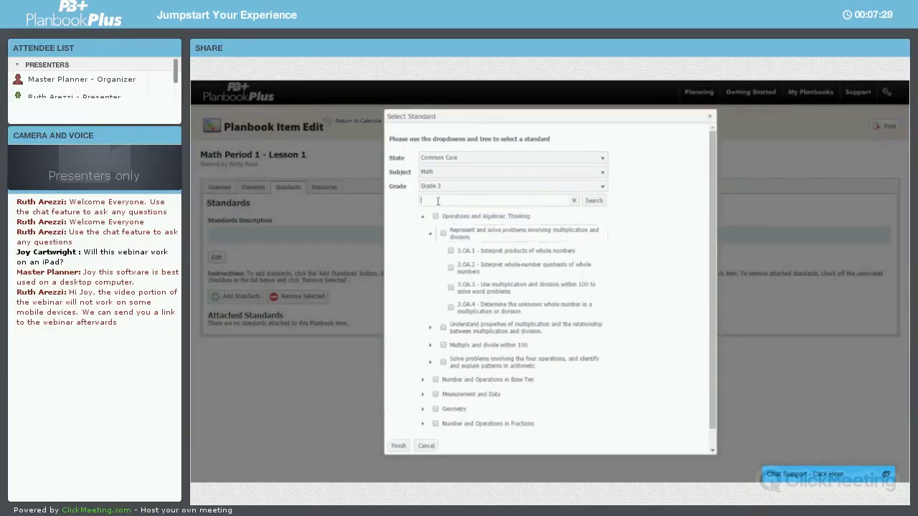
pyautogui.click(450, 253)
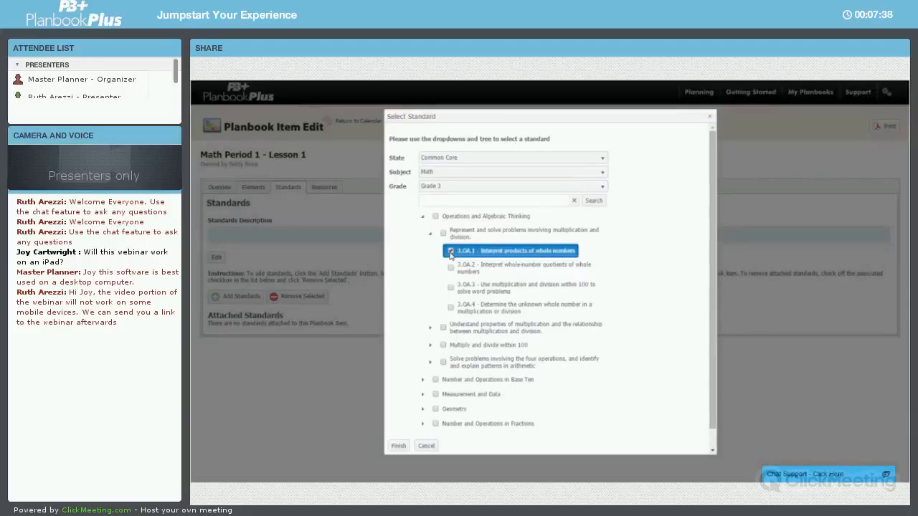
pyautogui.click(451, 267)
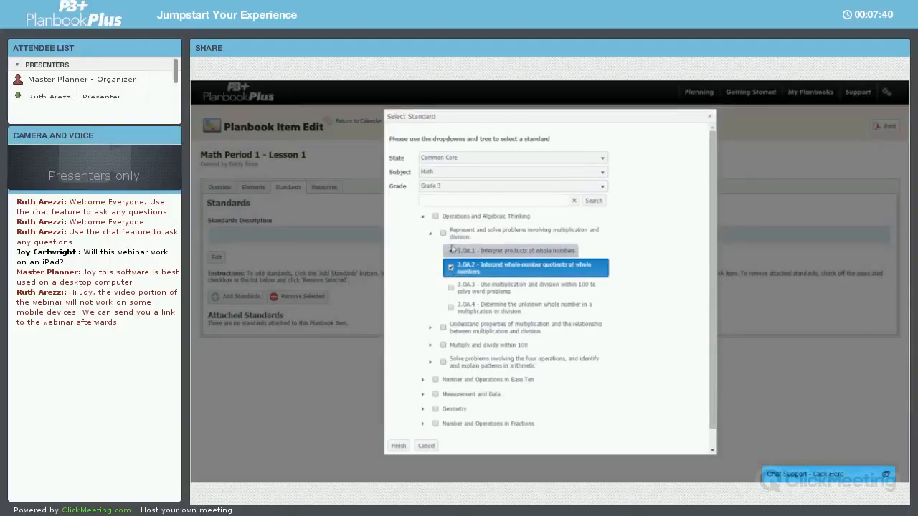
# Select the whole "Represent and solve problems involving multiplication and division" cluster
pyautogui.click(436, 216)
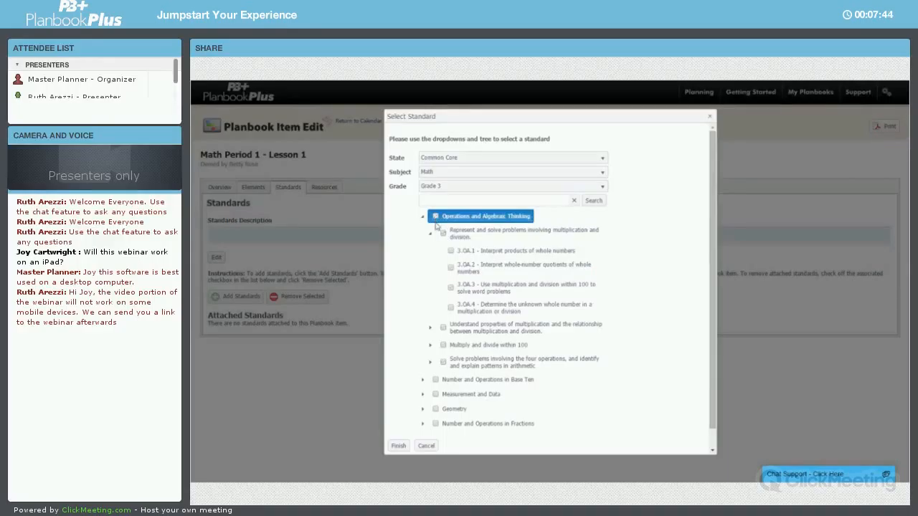
pyautogui.click(443, 233)
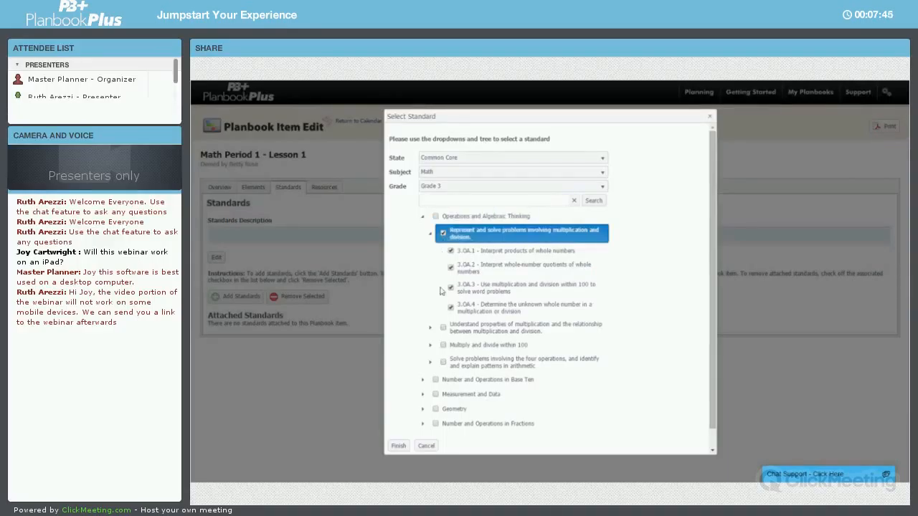
# Attach the selected standards to the lesson, then remove standards 3.OA.3 and 3.OA.4 from the attached list
pyautogui.click(399, 446)
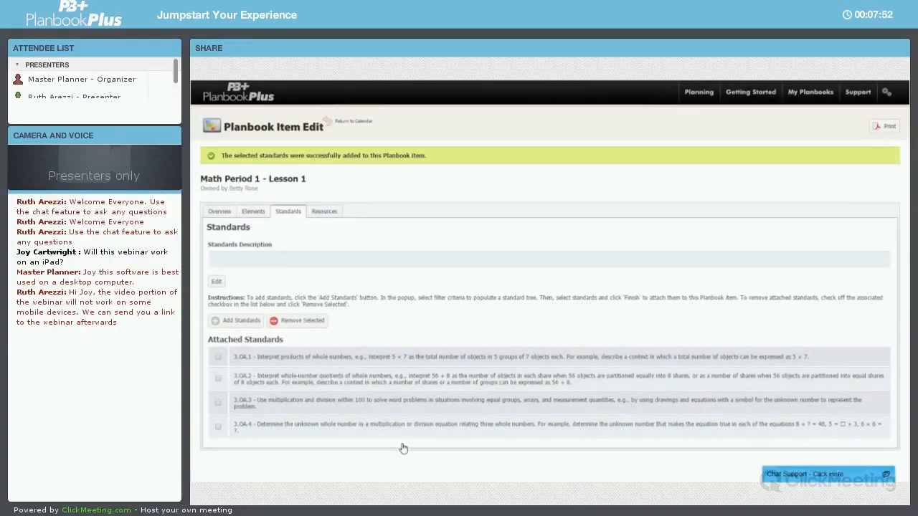
pyautogui.click(218, 429)
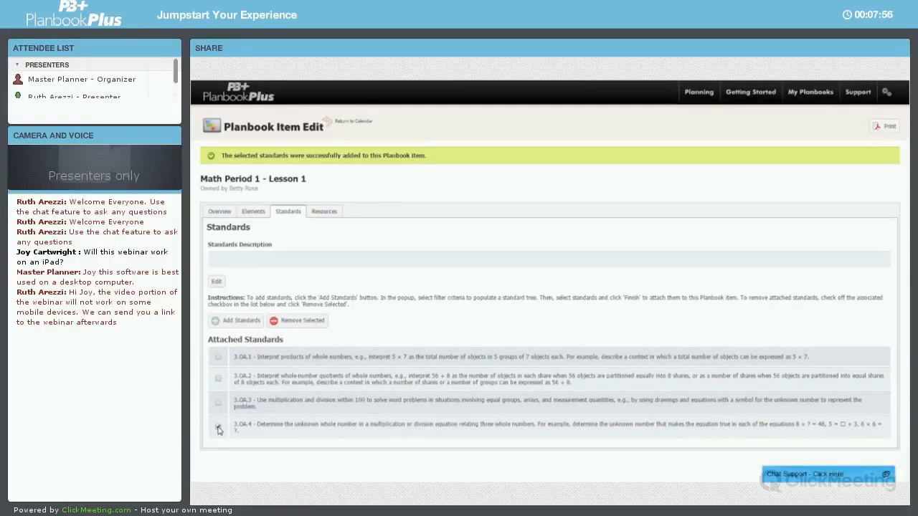
pyautogui.click(218, 403)
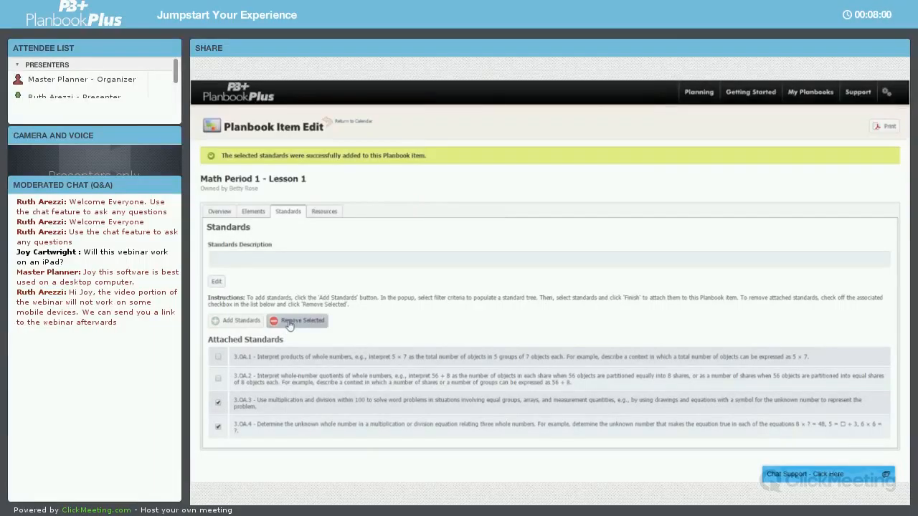
pyautogui.click(290, 326)
pyautogui.click(583, 147)
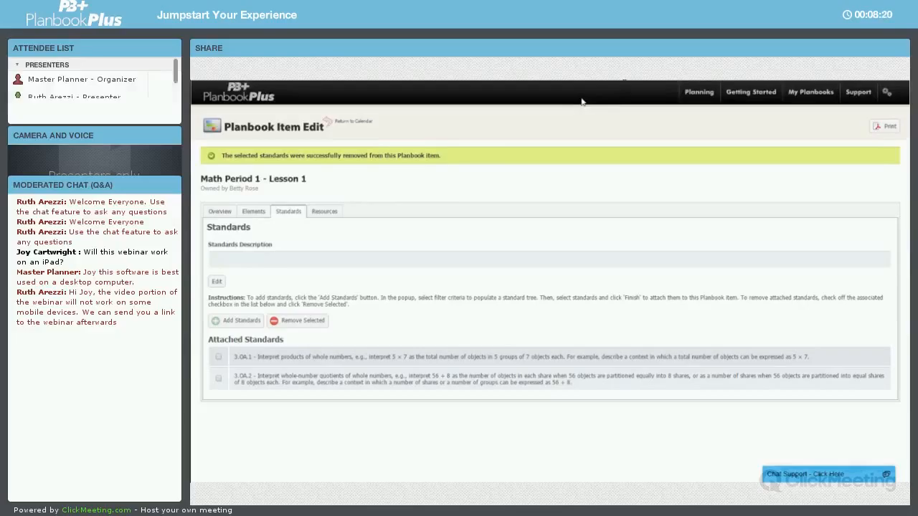
pyautogui.click(323, 212)
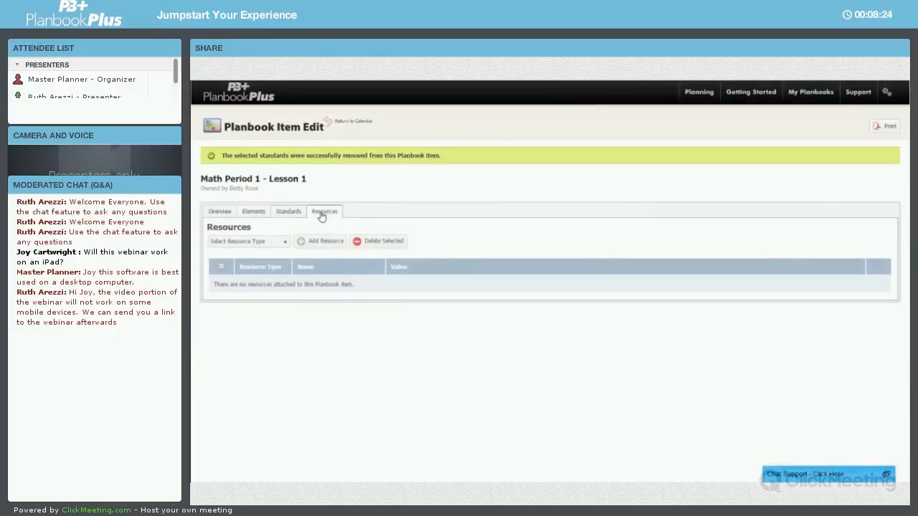
pyautogui.click(287, 244)
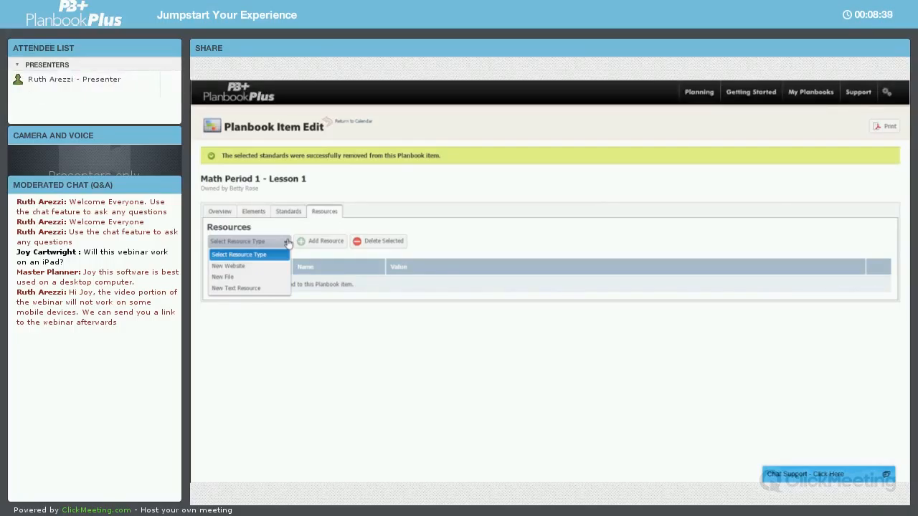
pyautogui.click(274, 266)
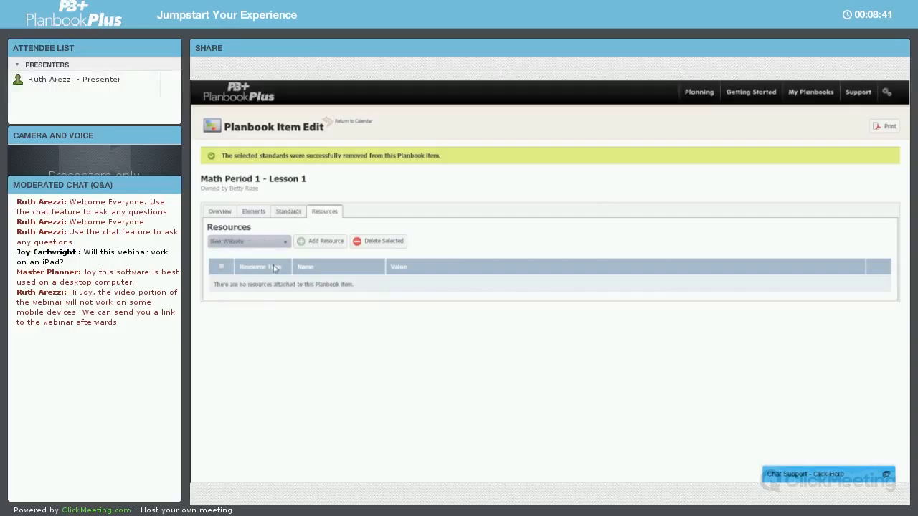
pyautogui.click(305, 246)
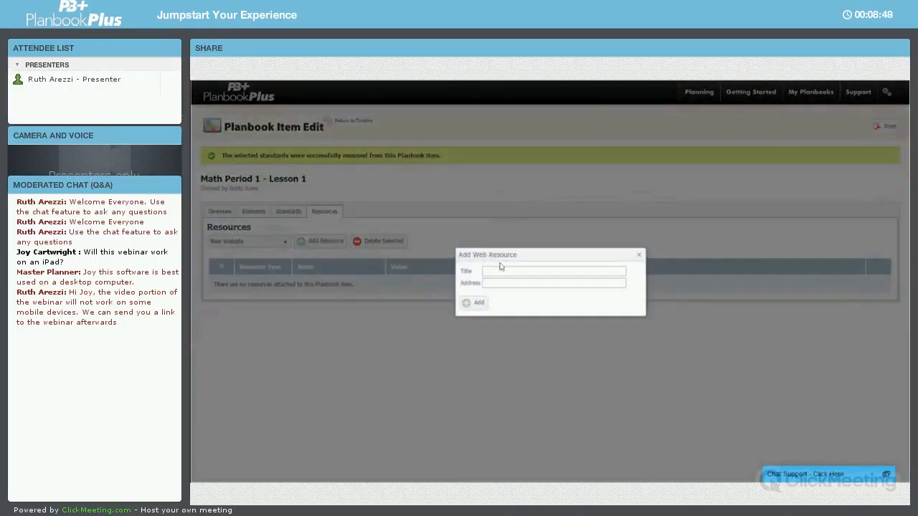
pyautogui.click(506, 271)
pyautogui.write('Google')
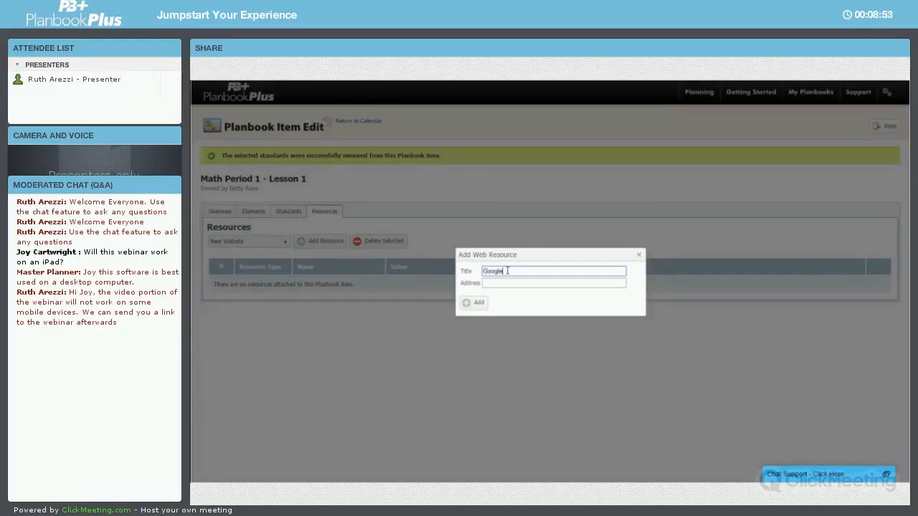
pyautogui.click(508, 283)
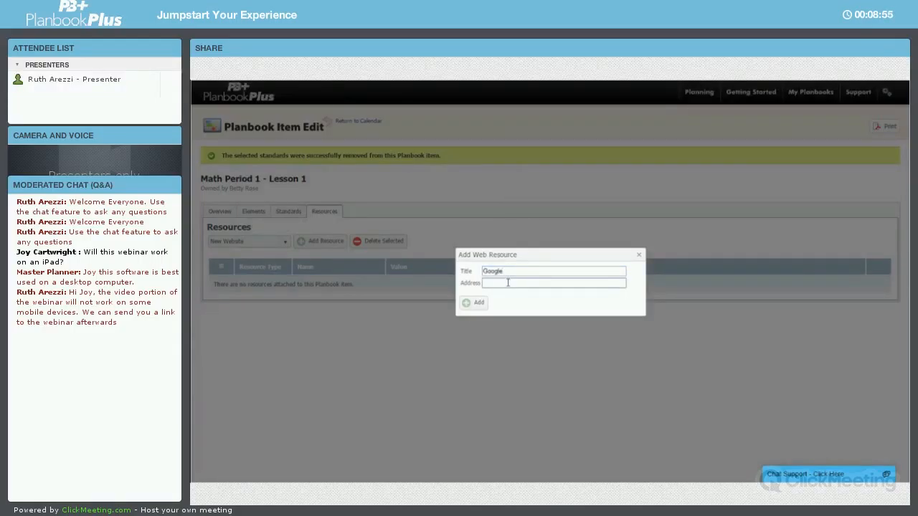
pyautogui.write('www.google.com')
pyautogui.click(479, 305)
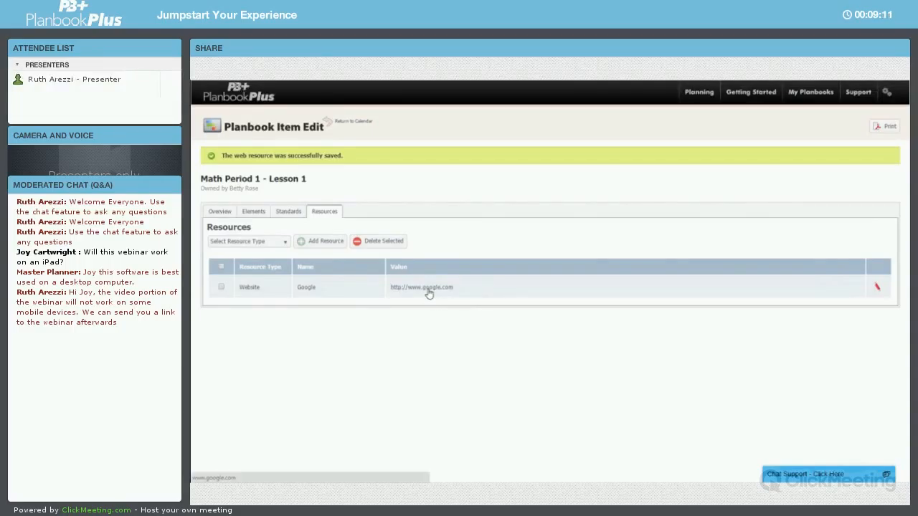
# Try to delete the Google web resource from the lesson
pyautogui.click(222, 287)
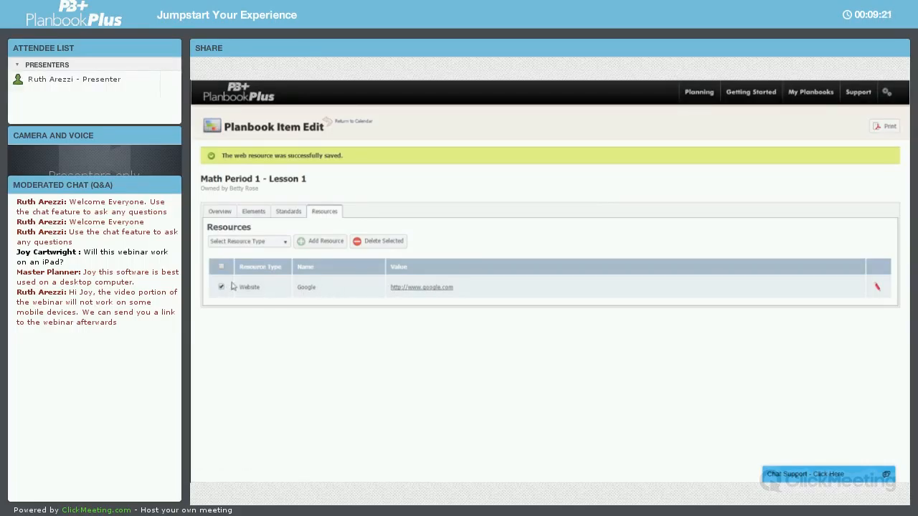
pyautogui.click(362, 244)
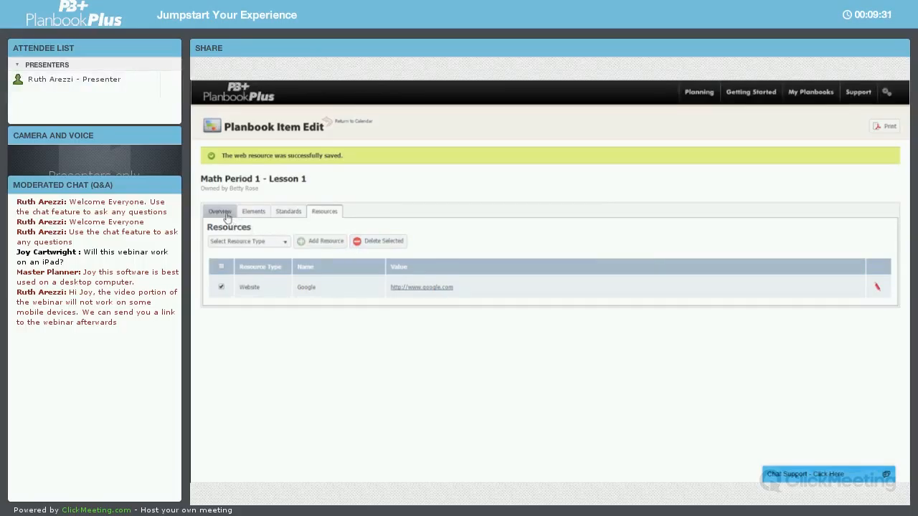
# Review the lesson overview and return to the calendar
pyautogui.click(223, 213)
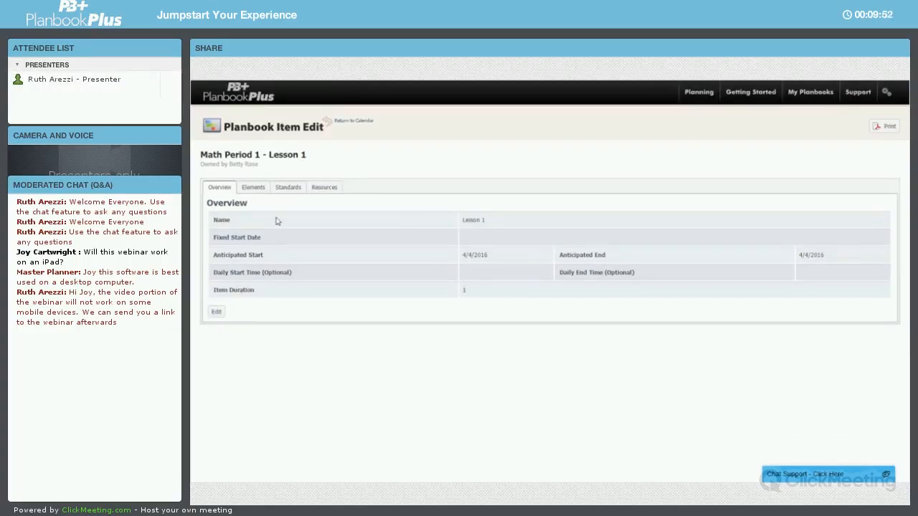
pyautogui.click(351, 128)
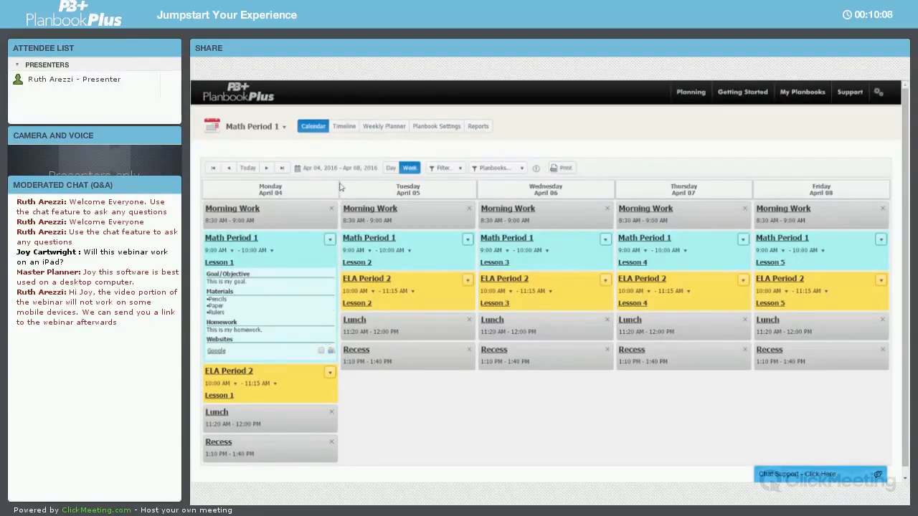
# Switch to the Timeline and add a new item below Unit 2
pyautogui.click(343, 126)
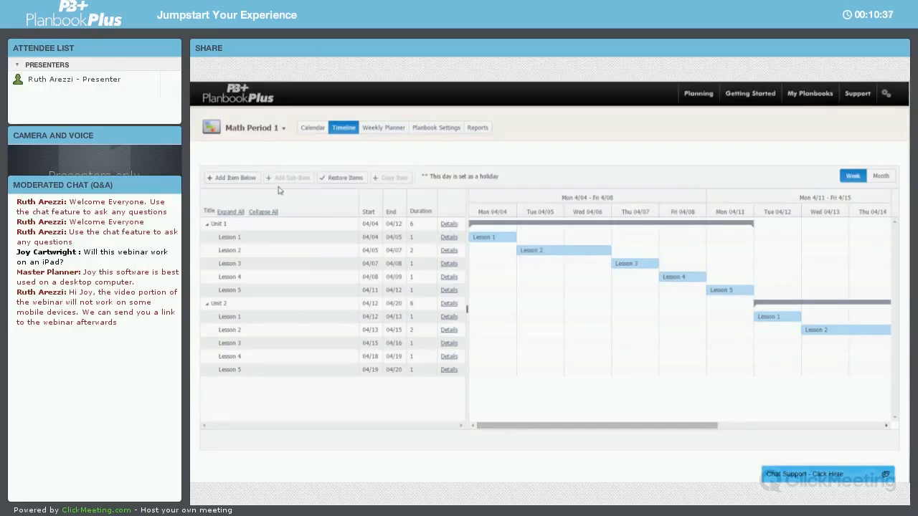
pyautogui.click(232, 307)
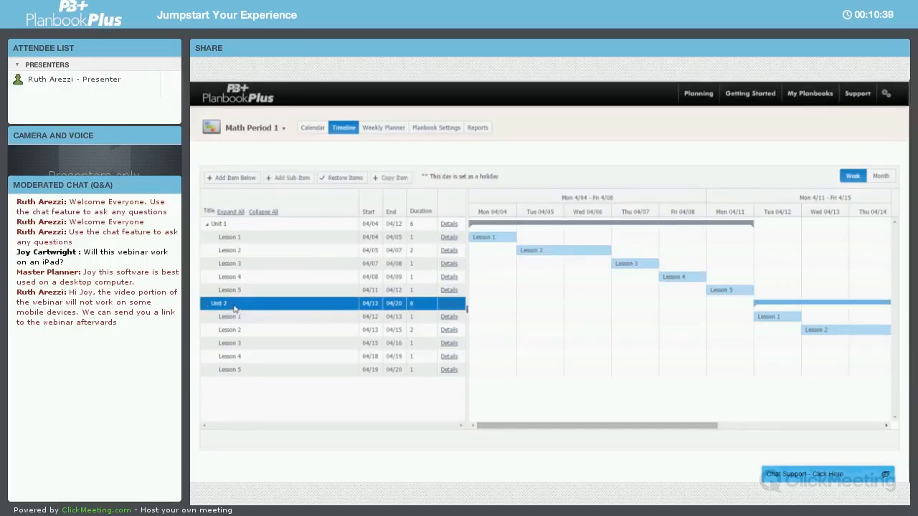
pyautogui.click(251, 180)
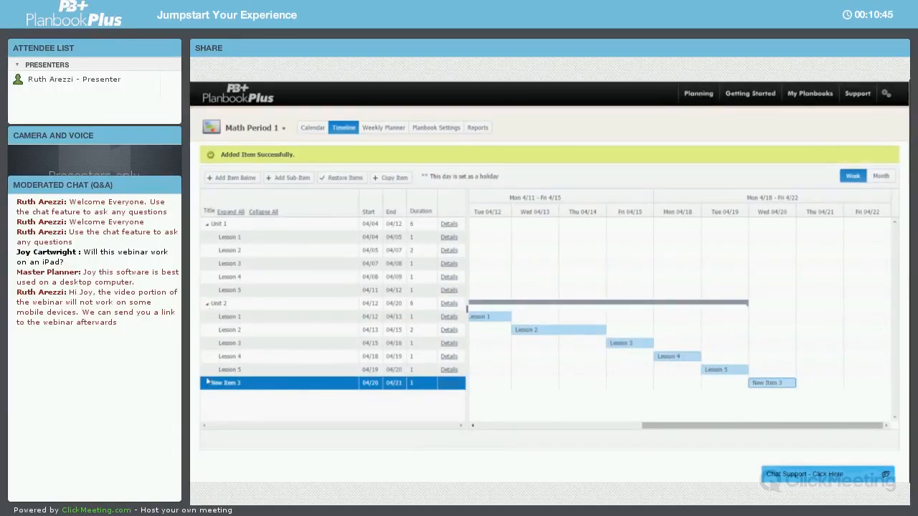
# Add two sub-items under the new timeline item
pyautogui.click(293, 182)
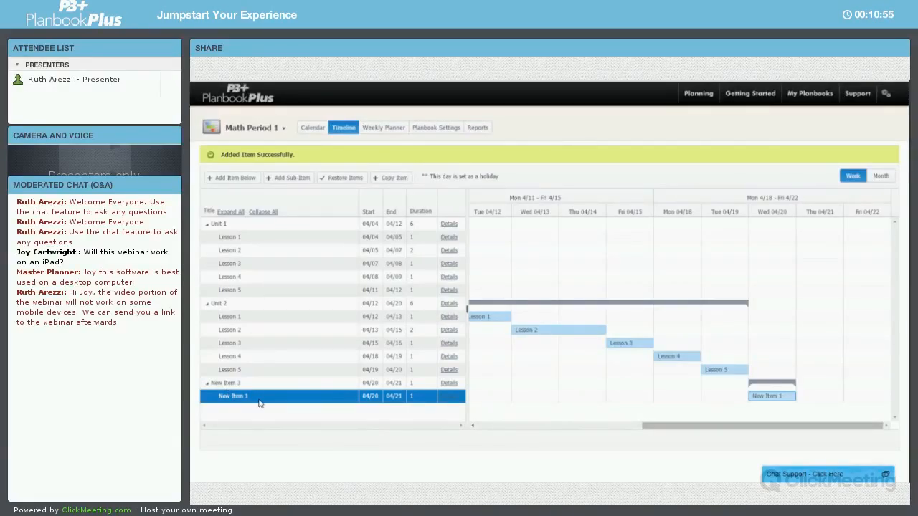
pyautogui.click(249, 180)
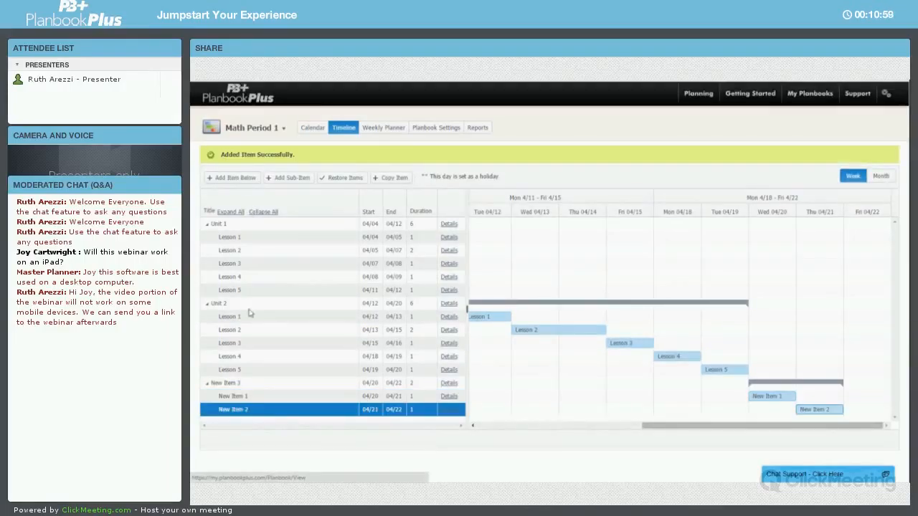
# Add another item below the new item and give it one sub-item
pyautogui.click(241, 386)
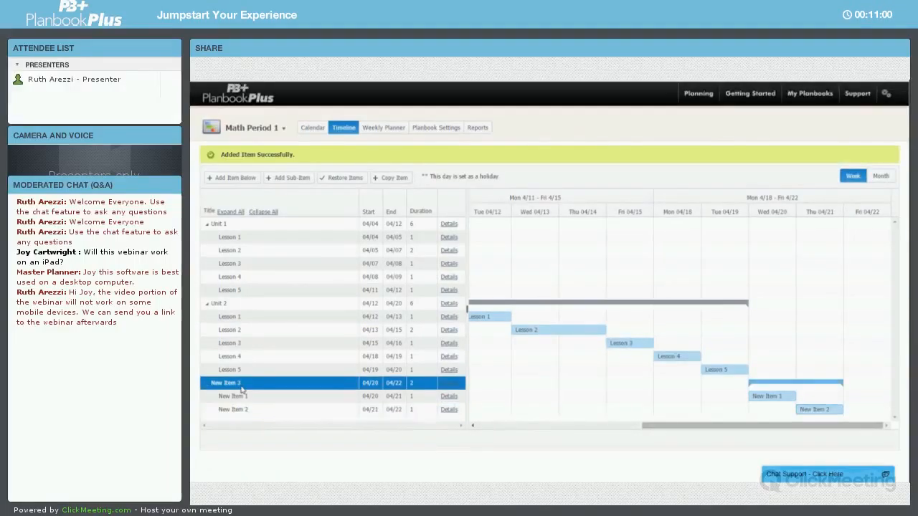
pyautogui.click(255, 179)
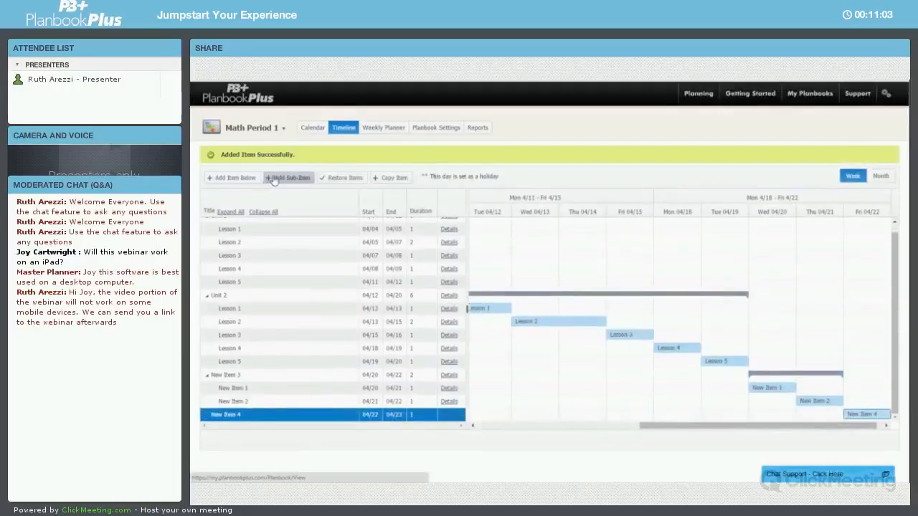
pyautogui.click(280, 179)
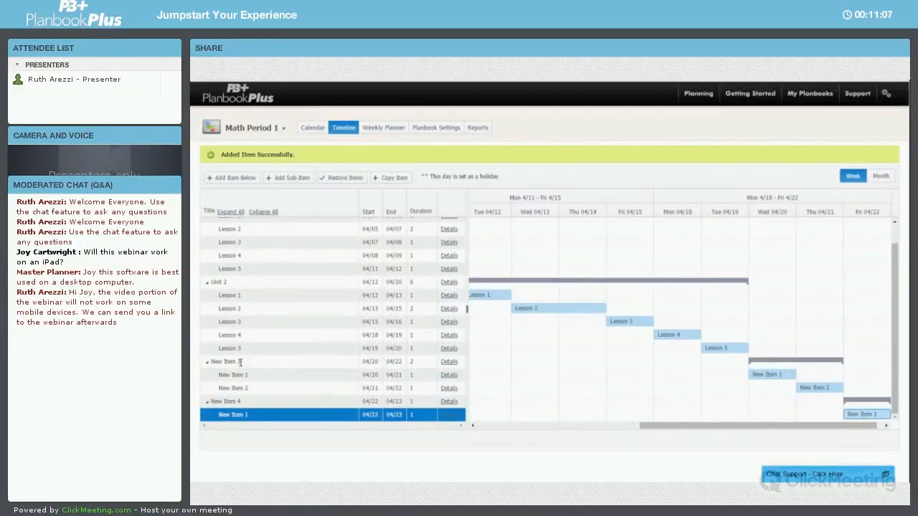
# Rename the new item Unit 3 and its first sub-item Lesson Name
pyautogui.doubleClick(241, 362)
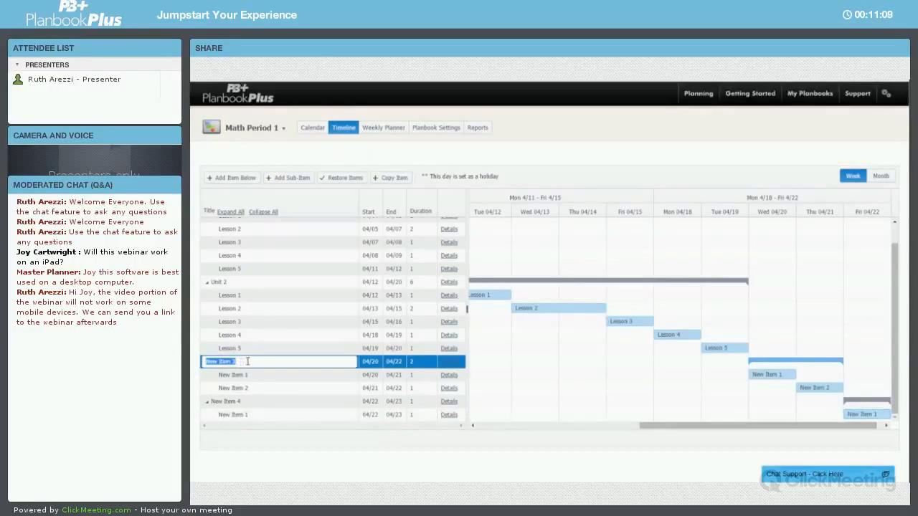
pyautogui.write('Unit')
pyautogui.press('Return')
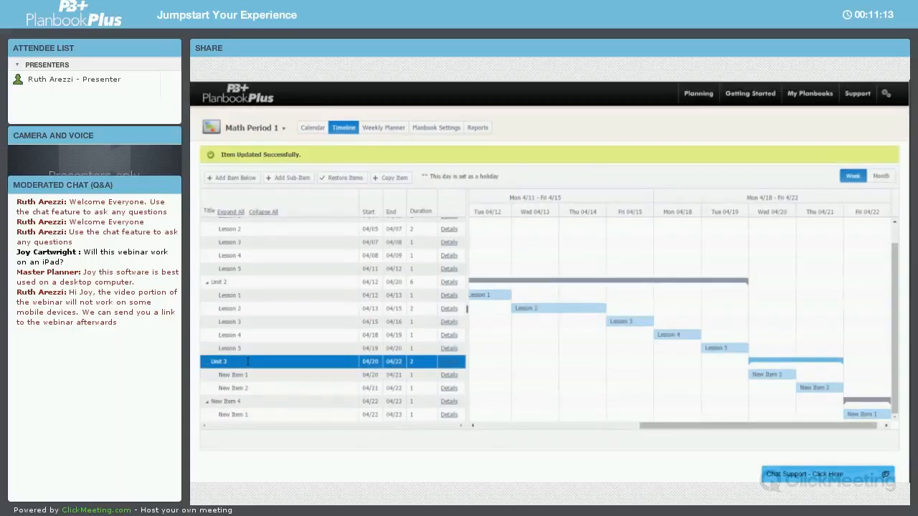
pyautogui.doubleClick(250, 378)
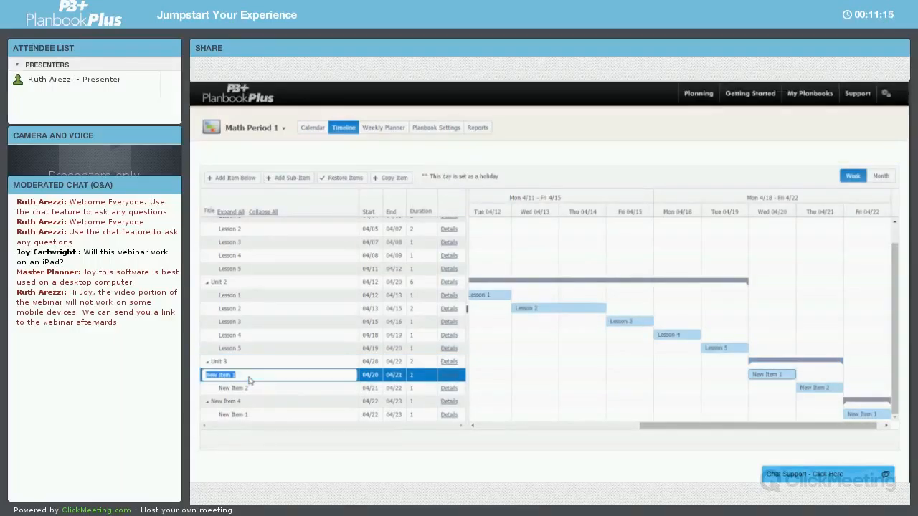
pyautogui.write('Lesson Name')
pyautogui.press('Return')
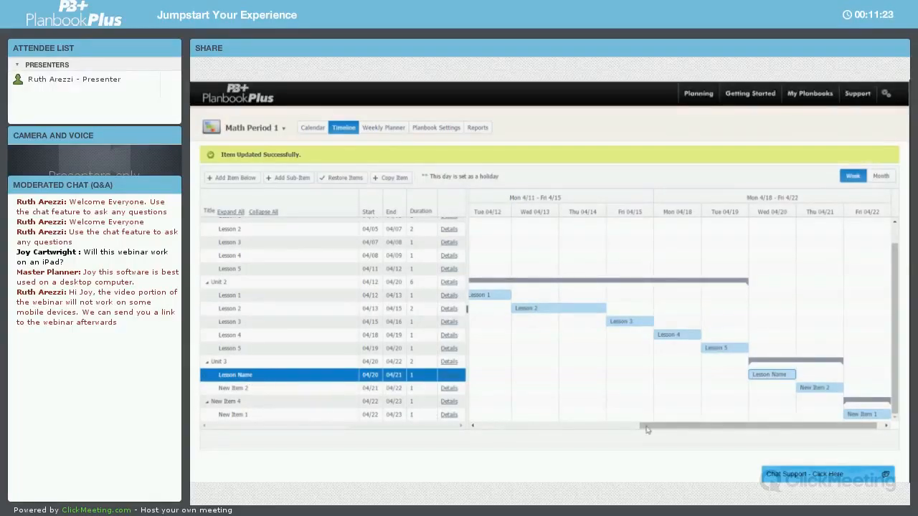
# Extend Unit 2's Lesson 5 bar to a duration of 2 days
pyautogui.moveTo(679, 426)
pyautogui.mouseDown()
pyautogui.moveTo(511, 433)
pyautogui.moveTo(676, 427)
pyautogui.mouseUp()
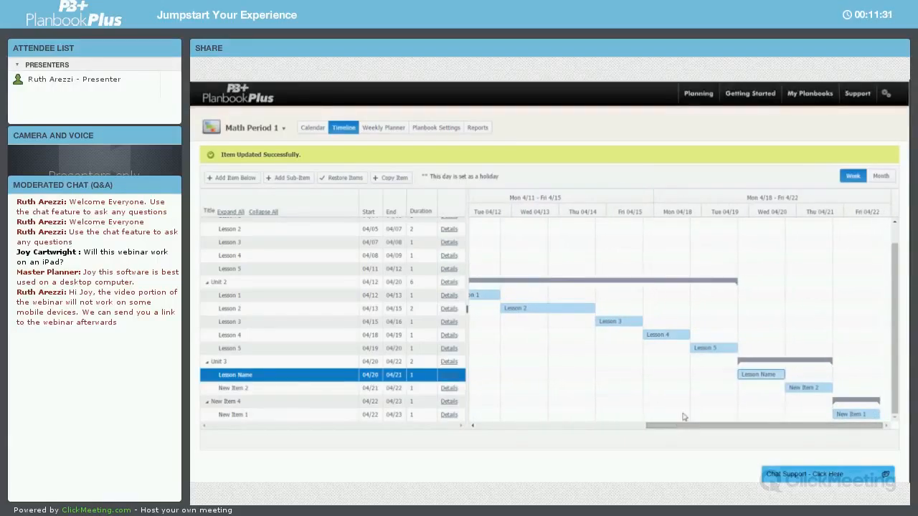
pyautogui.moveTo(716, 350)
pyautogui.moveTo(734, 347); pyautogui.dragTo(782, 347)
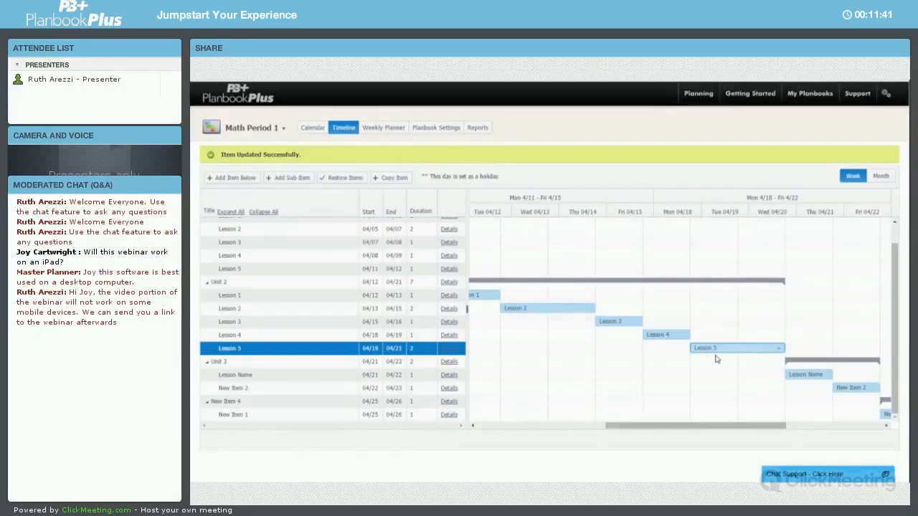
# Delete Lesson 5 from Unit 2
pyautogui.click(342, 350)
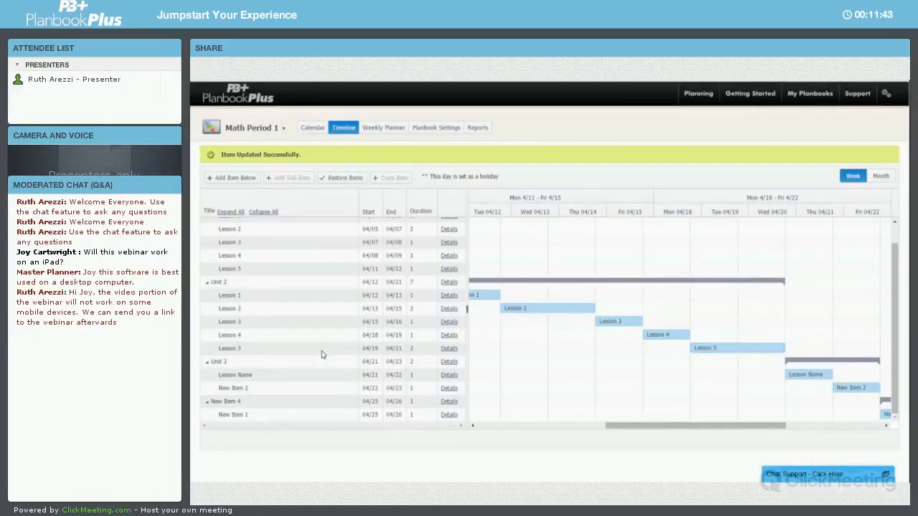
pyautogui.click(320, 354)
pyautogui.press('Delete')
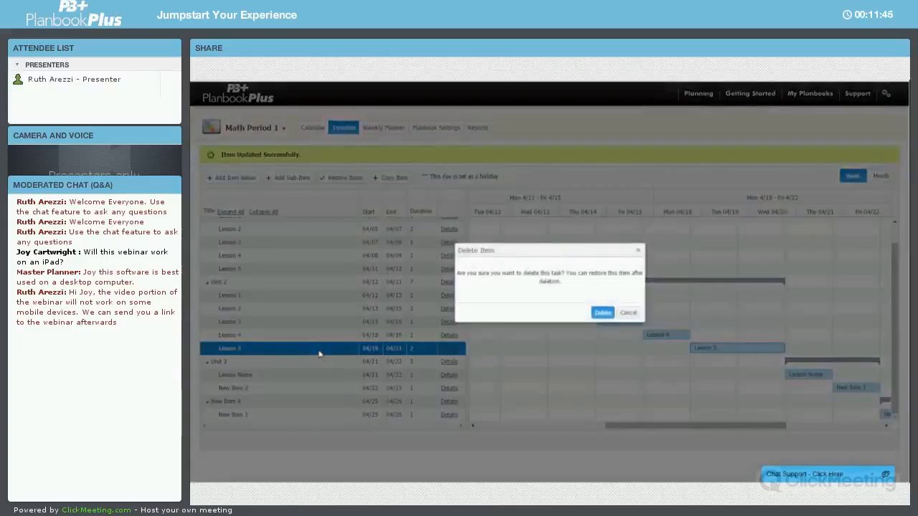
pyautogui.click(600, 313)
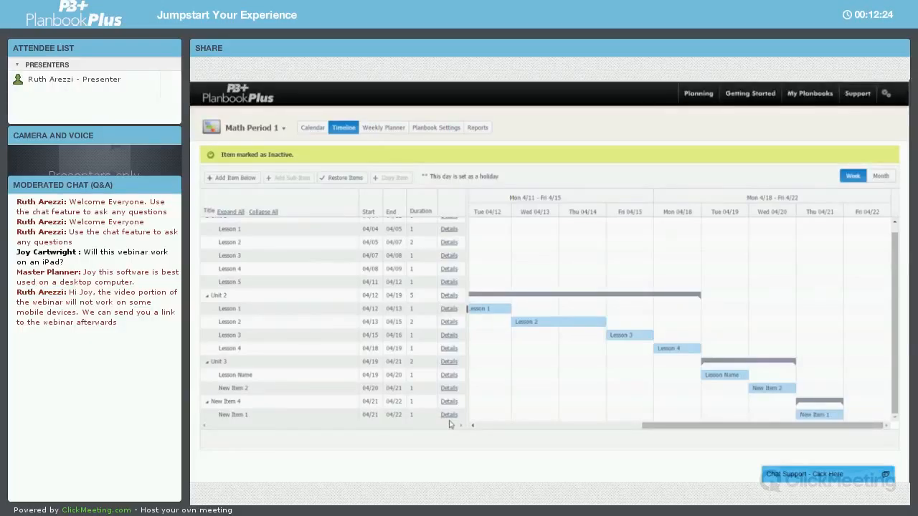
# Open the Weekly Planner view and look through its date picker
pyautogui.click(384, 128)
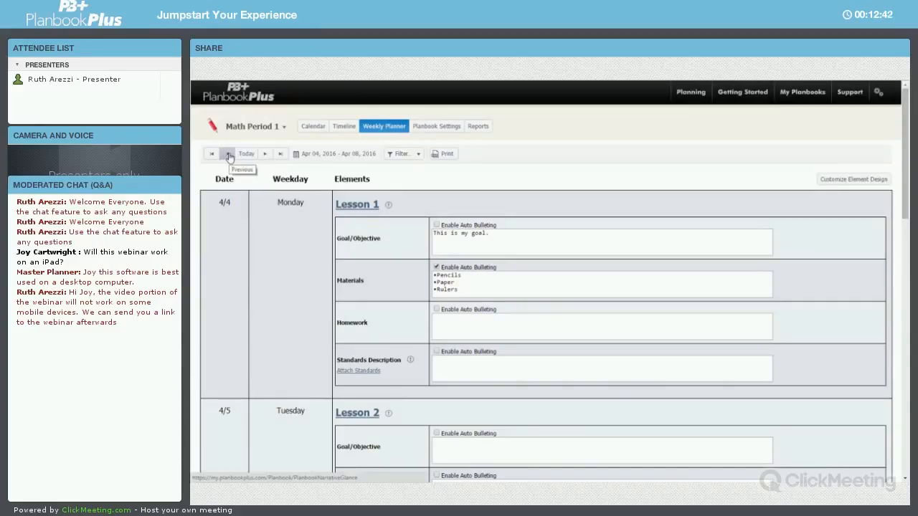
pyautogui.click(323, 156)
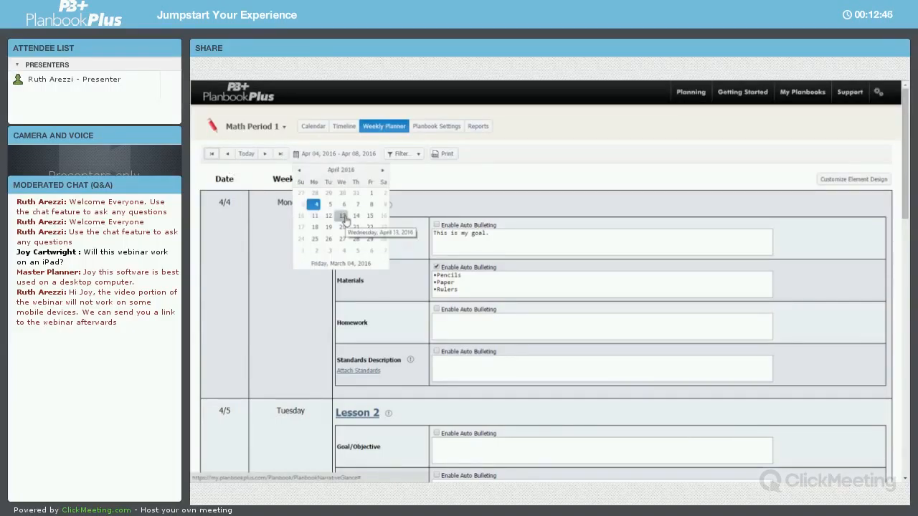
pyautogui.click(409, 179)
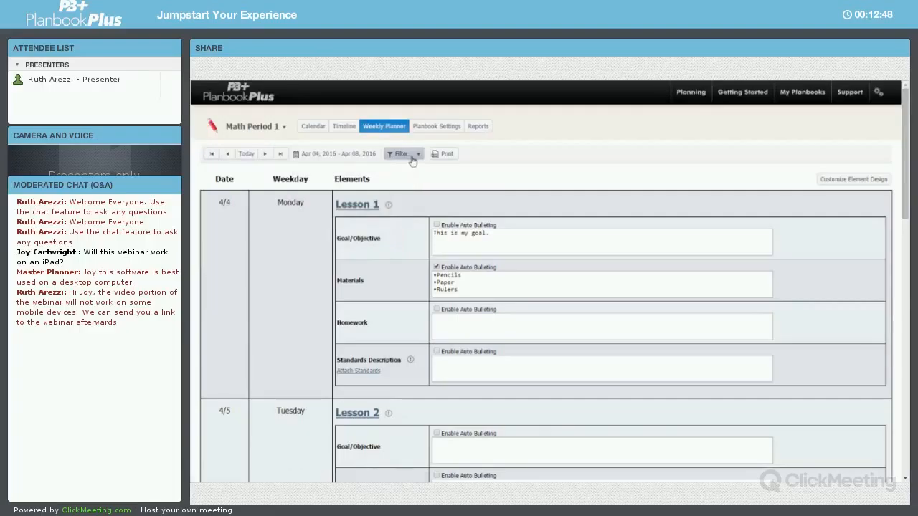
# Filter the weekly planner to hide Goal/Objective and show Anticipatory Set
pyautogui.click(413, 160)
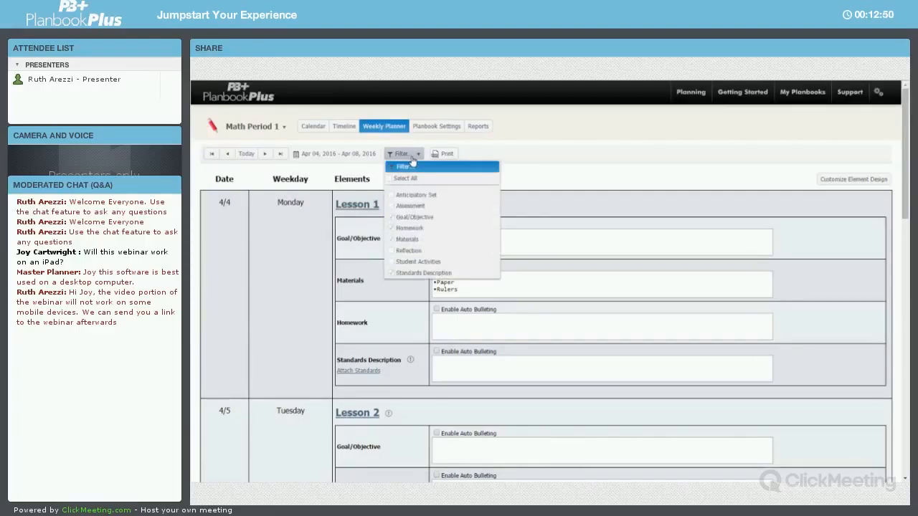
pyautogui.click(398, 218)
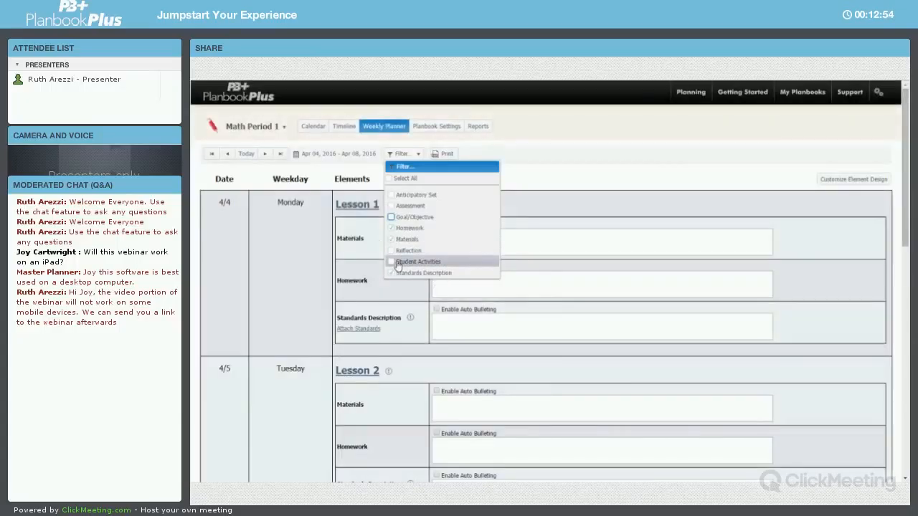
pyautogui.click(404, 195)
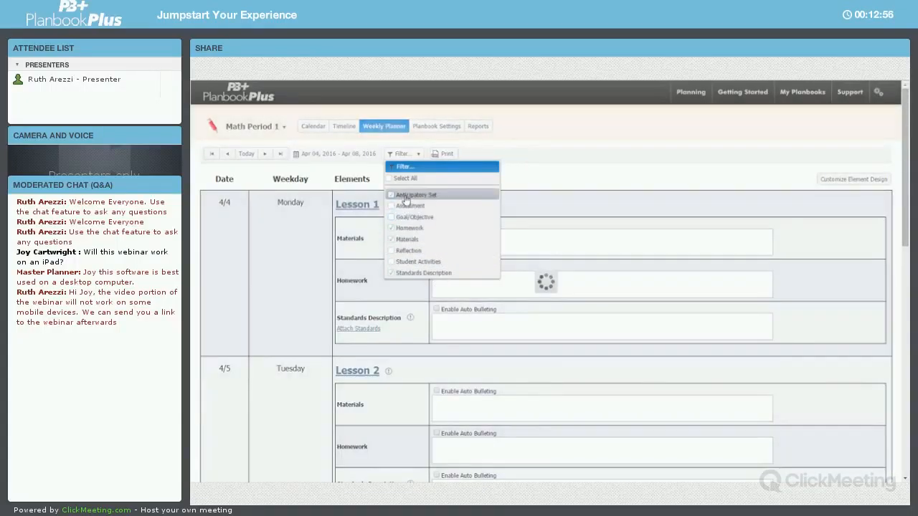
pyautogui.click(413, 151)
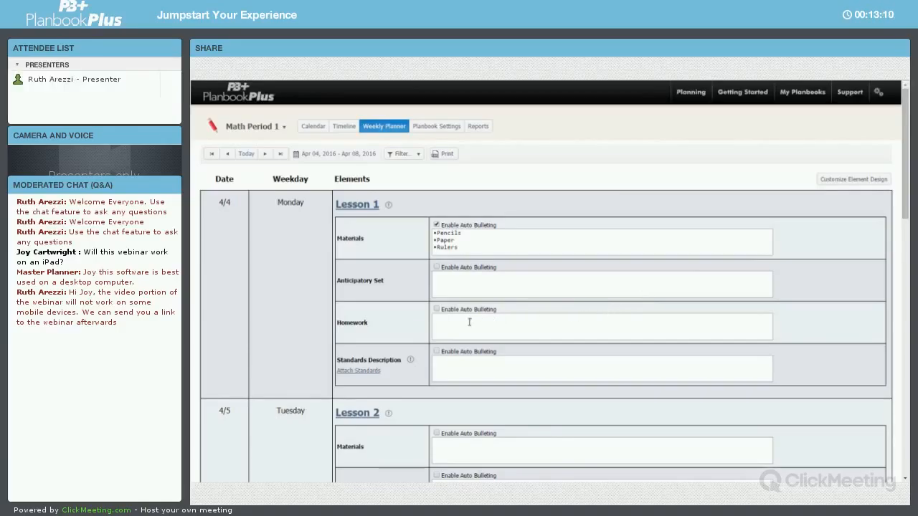
# Enter "This is my homework." as Lesson 1's Homework and "Type" as its Standards Description
pyautogui.click(439, 325)
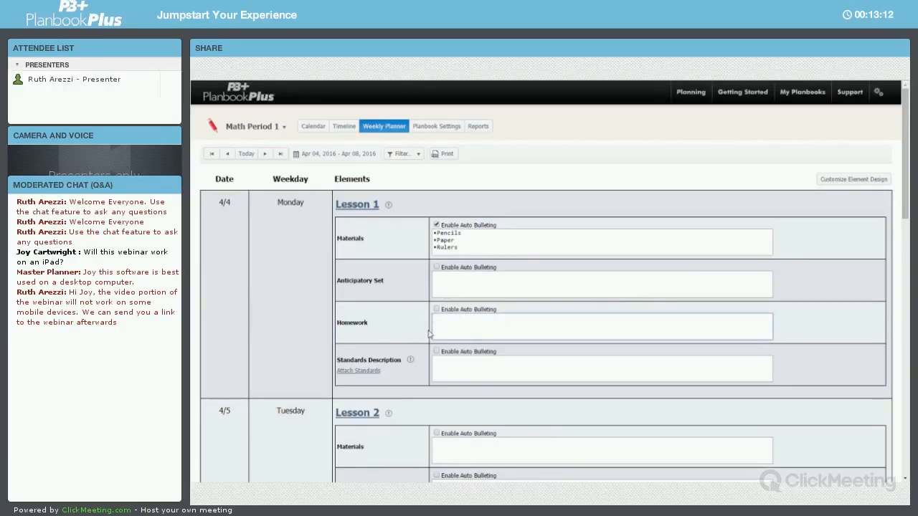
pyautogui.write('This is ')
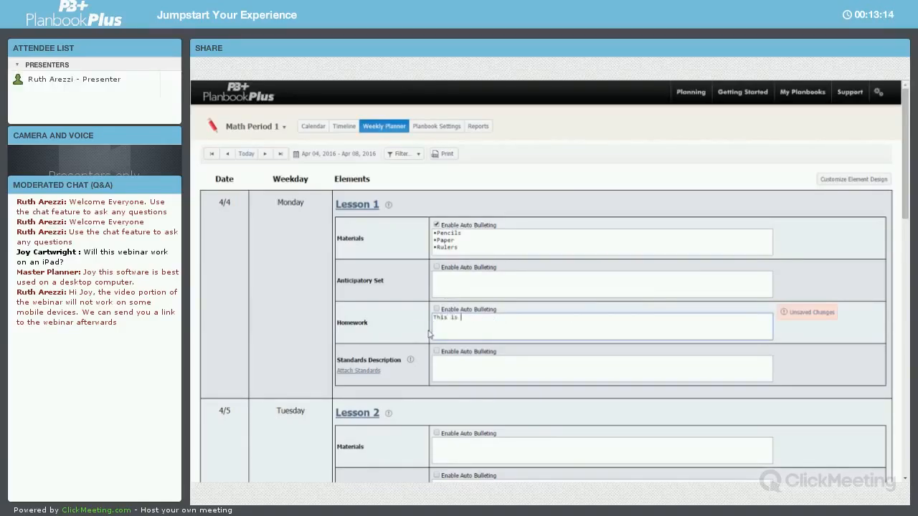
pyautogui.write('my homework.')
pyautogui.click(443, 366)
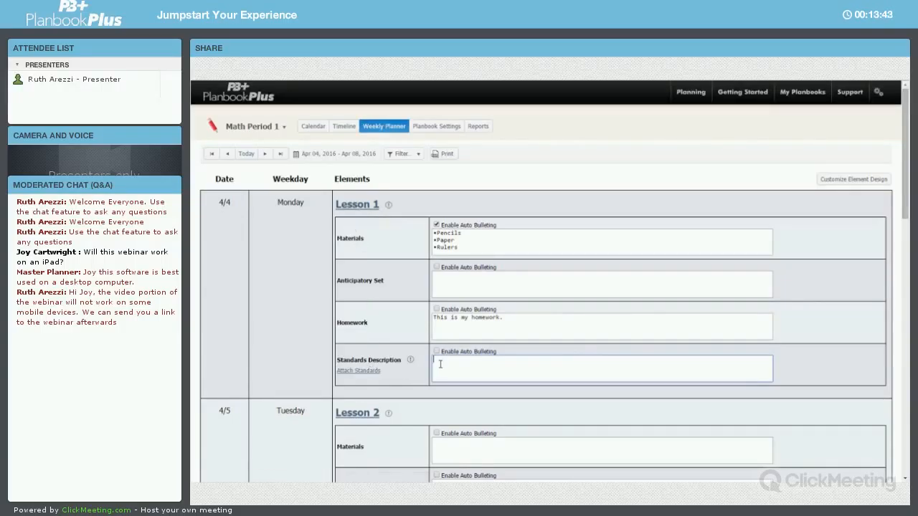
pyautogui.write('7ype')
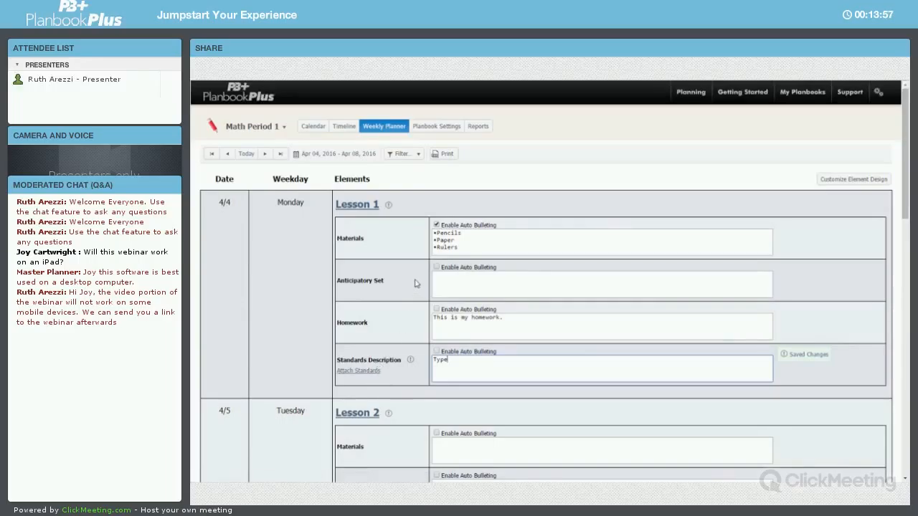
# Print the weekly plan to PDF, open the downloaded file and review it
pyautogui.click(445, 157)
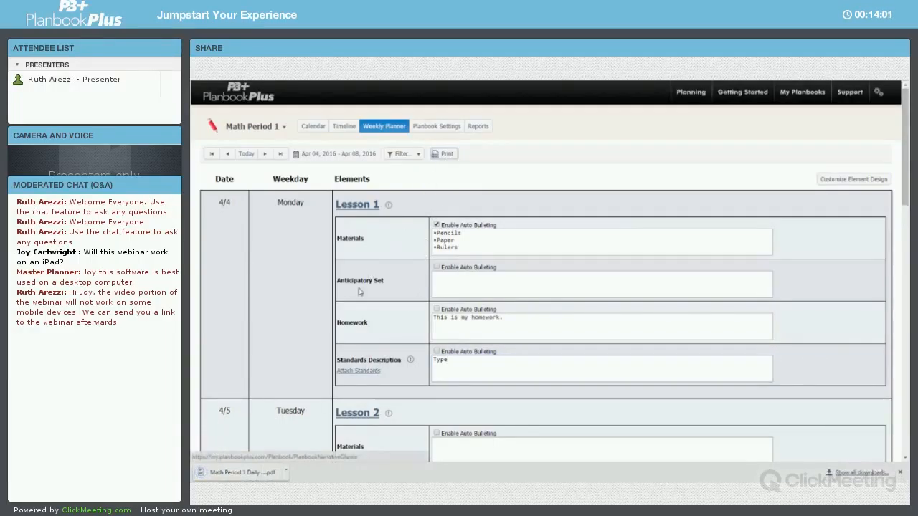
pyautogui.click(267, 473)
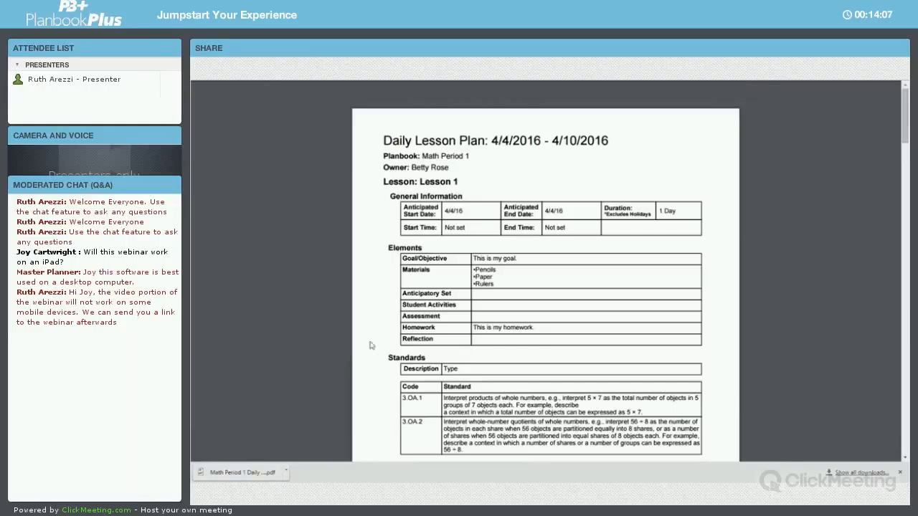
pyautogui.scroll(-3, 394, 331)
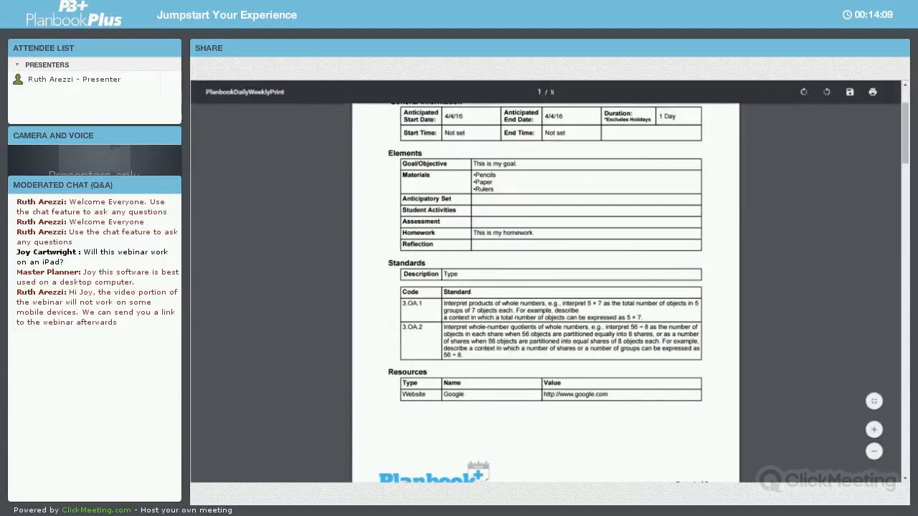
pyautogui.click(320, 51)
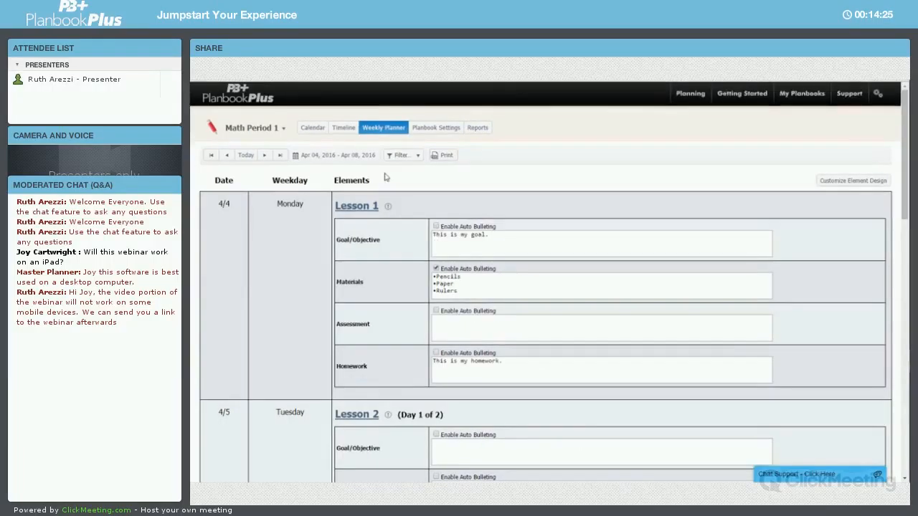
# Rename the planbook Math Period 3 in the planbook settings
pyautogui.click(450, 129)
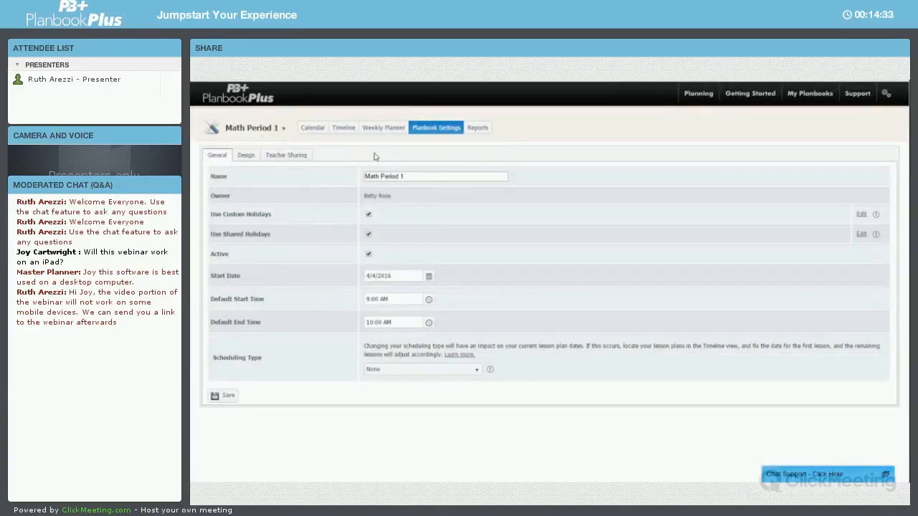
pyautogui.click(414, 176)
pyautogui.write('3')
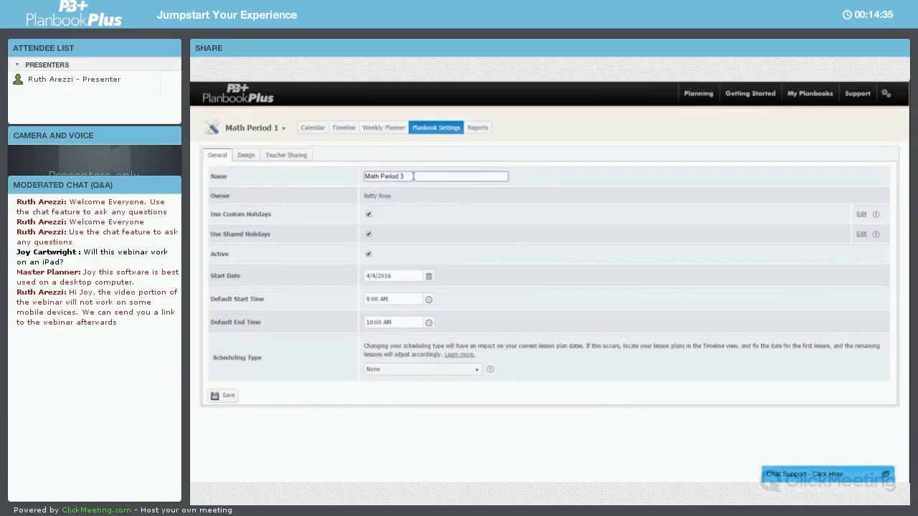
# Examine the start date, default time pickers, Active option and holiday info in the general settings
pyautogui.click(429, 277)
pyautogui.click(461, 277)
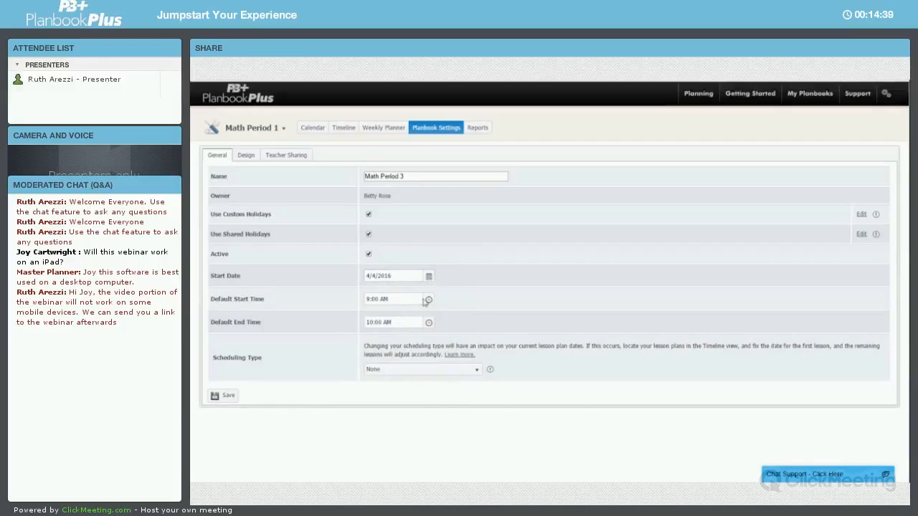
pyautogui.click(429, 300)
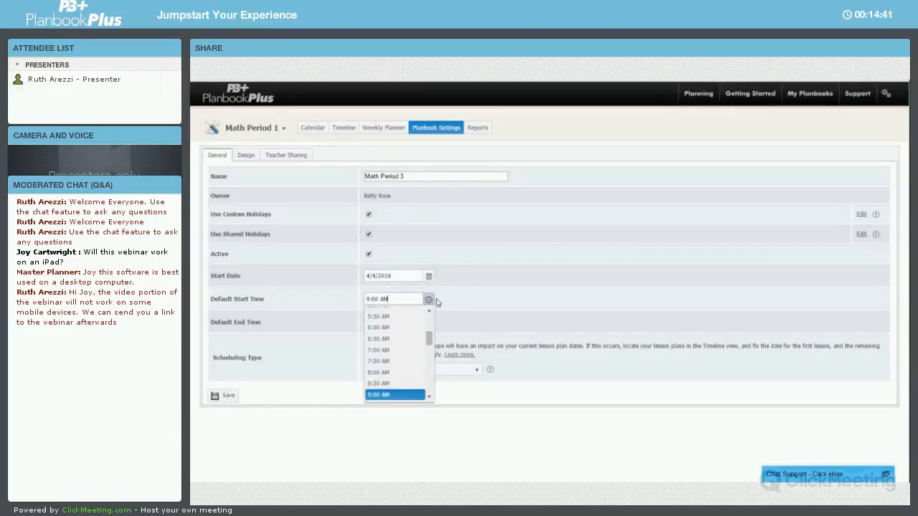
pyautogui.click(430, 300)
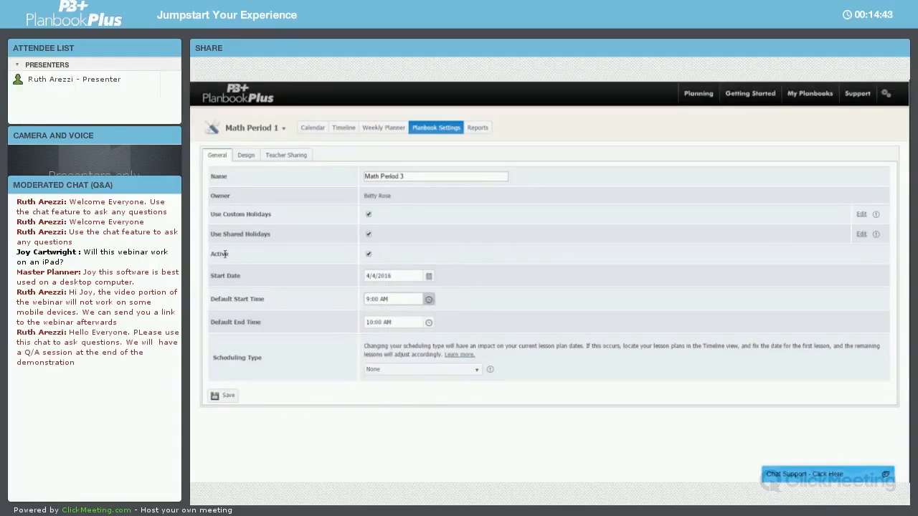
pyautogui.click(370, 255)
pyautogui.click(369, 255)
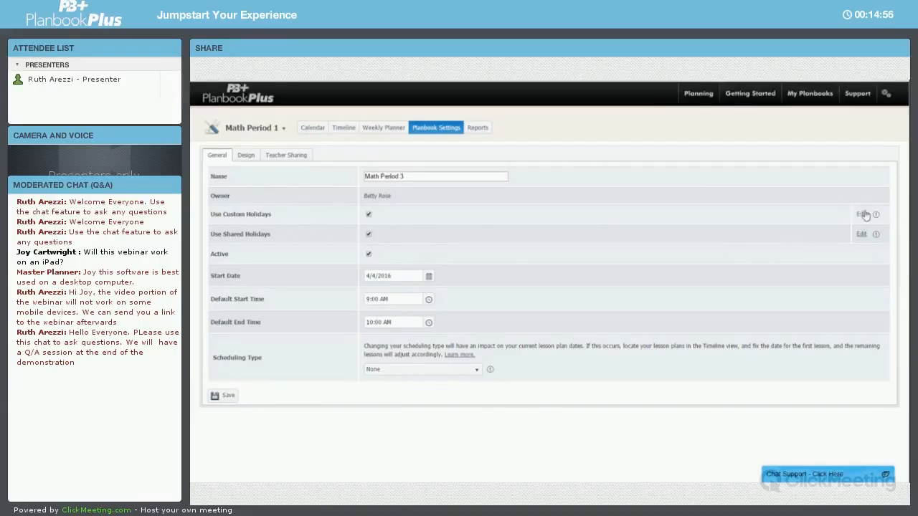
pyautogui.moveTo(875, 215)
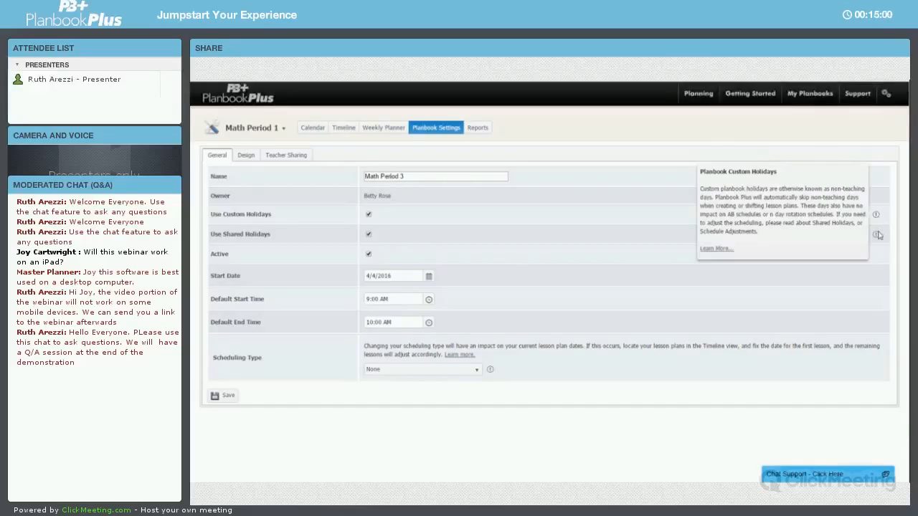
pyautogui.moveTo(876, 235)
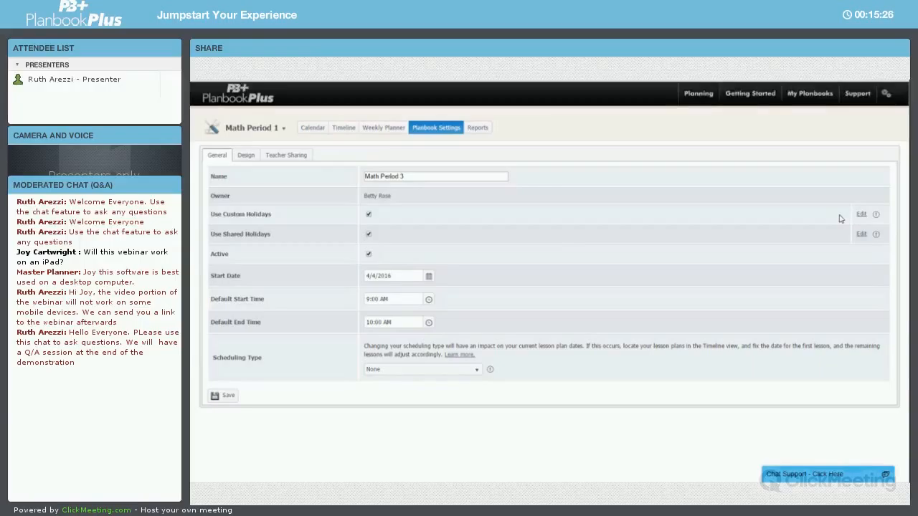
# Try a Custom scheduling type with rotation 6 and days 2, 4 and 6, then revert it to None
pyautogui.click(480, 373)
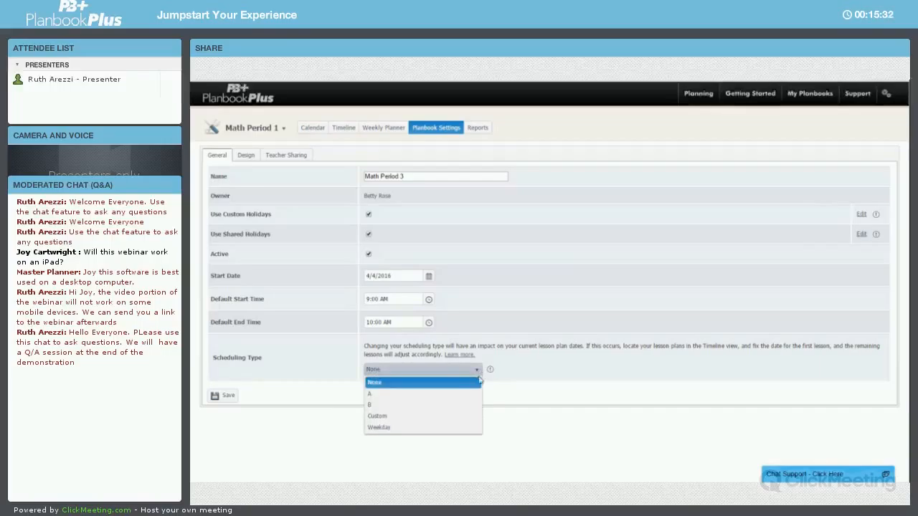
pyautogui.click(425, 417)
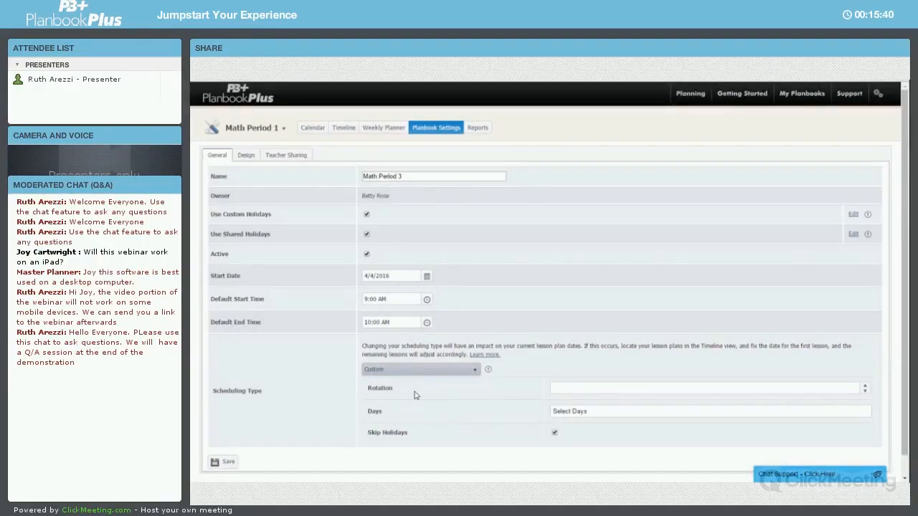
pyautogui.click(559, 389)
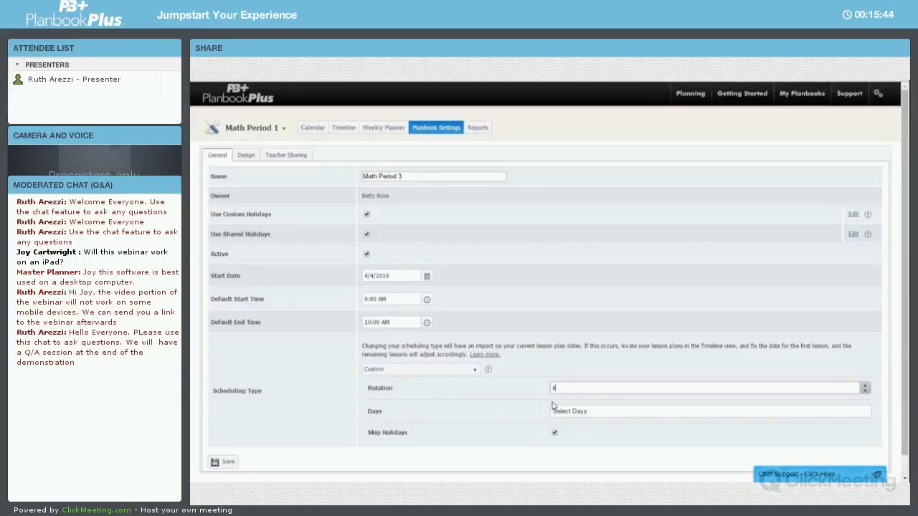
pyautogui.click(566, 412)
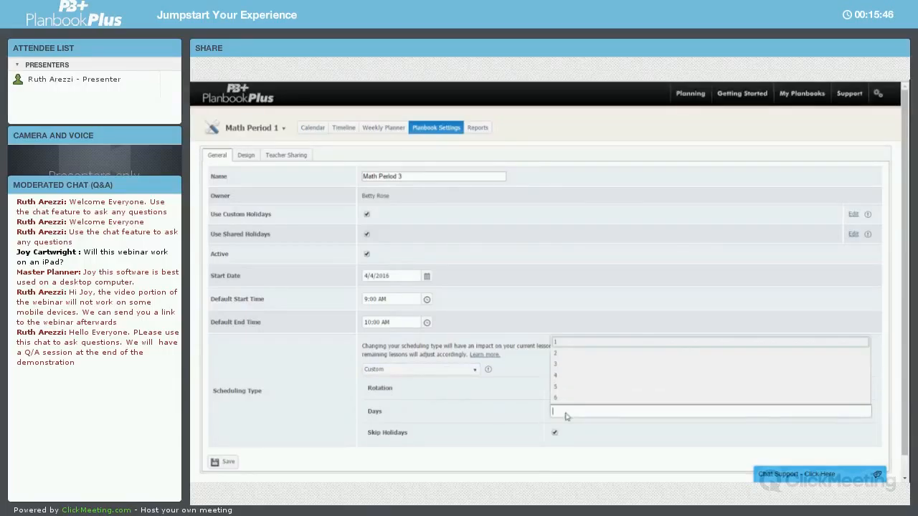
pyautogui.click(563, 355)
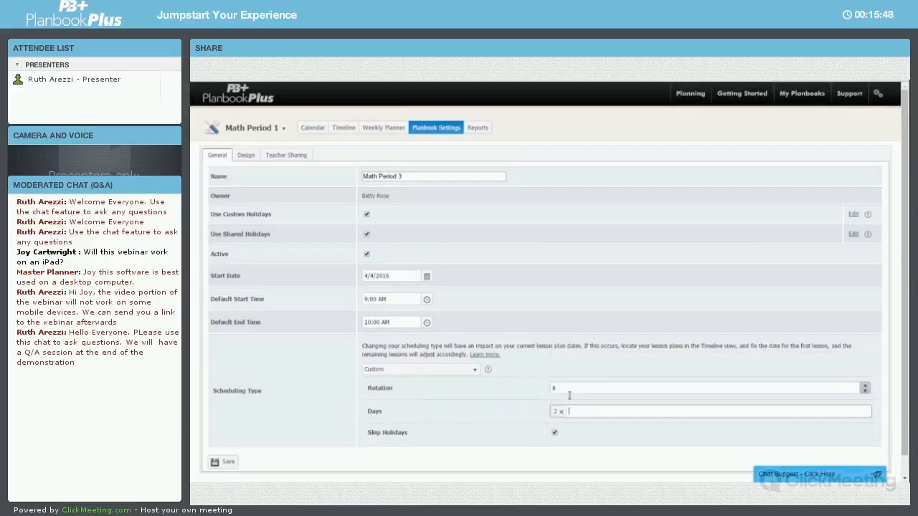
pyautogui.click(578, 411)
pyautogui.click(586, 387)
pyautogui.click(593, 411)
pyautogui.click(593, 396)
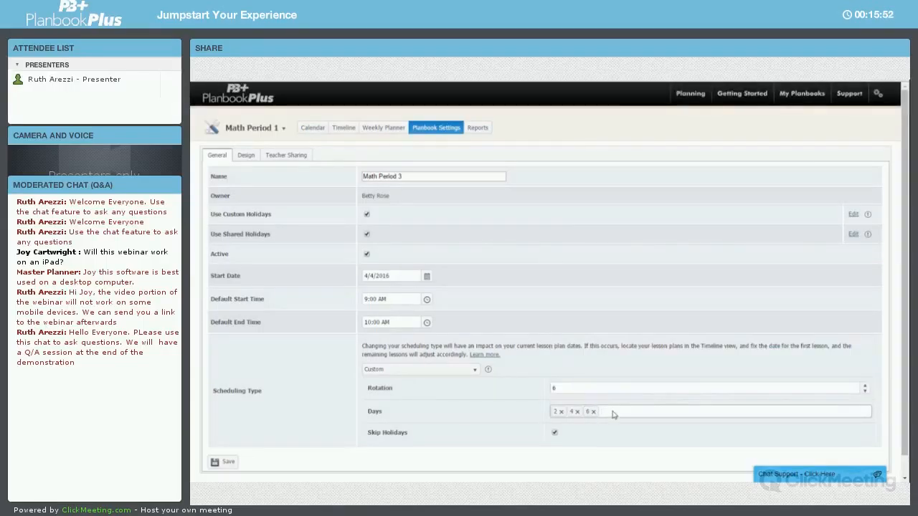
pyautogui.click(418, 371)
pyautogui.click(418, 371)
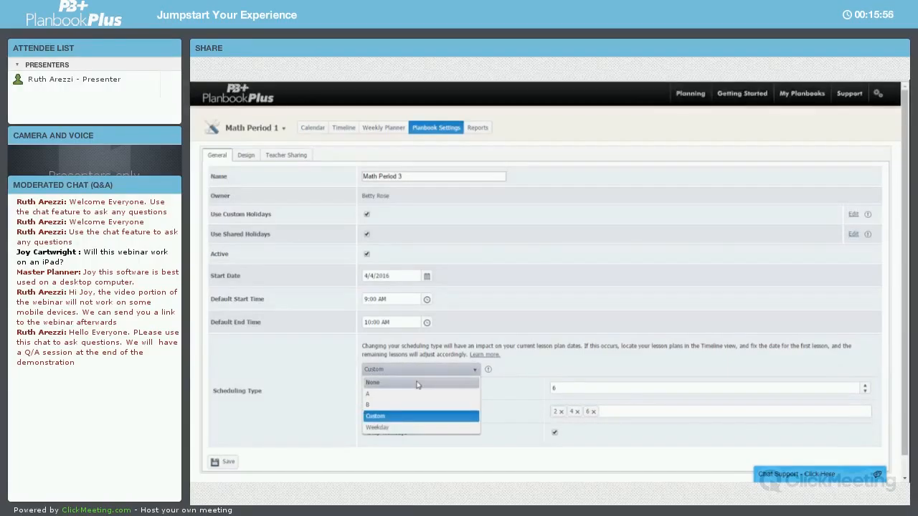
pyautogui.click(402, 382)
# In the planbook design, rename the Goal/Objective element to Objective with student sharing Always and save it
pyautogui.click(246, 157)
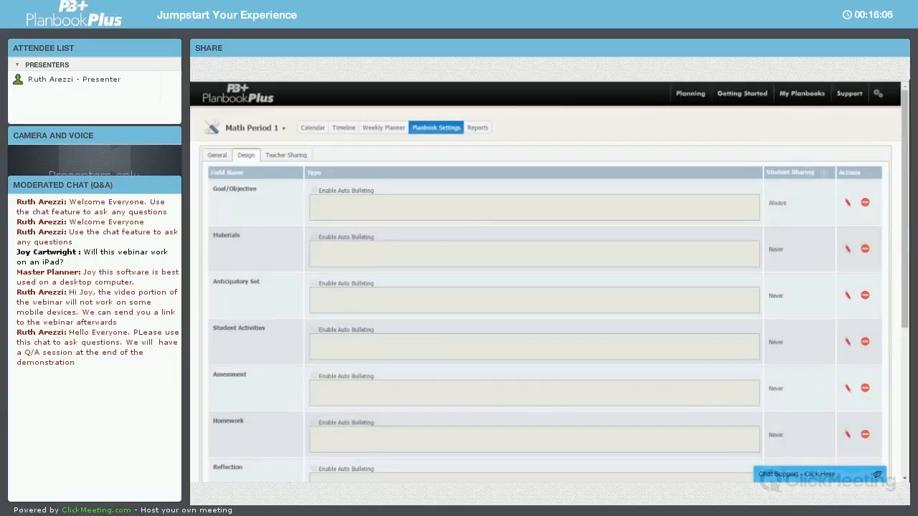
pyautogui.click(847, 204)
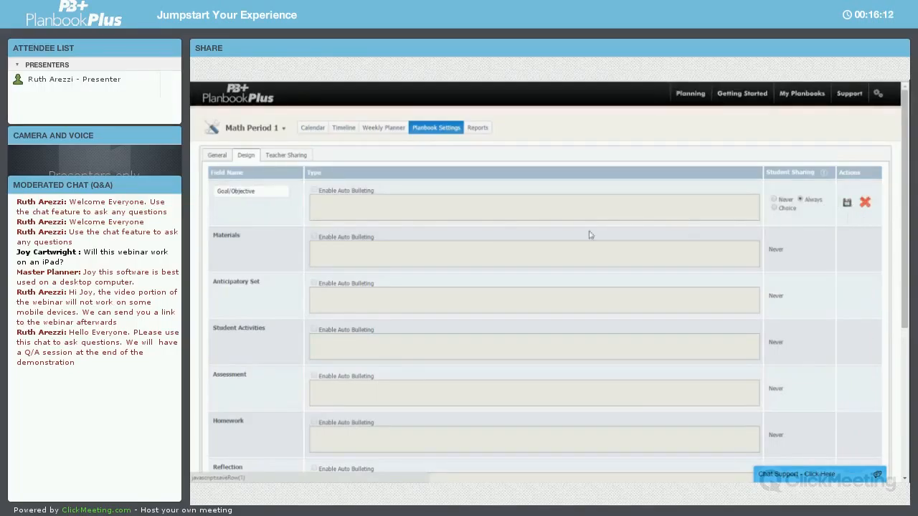
pyautogui.moveTo(231, 190); pyautogui.dragTo(213, 190)
pyautogui.press('BackSpace')
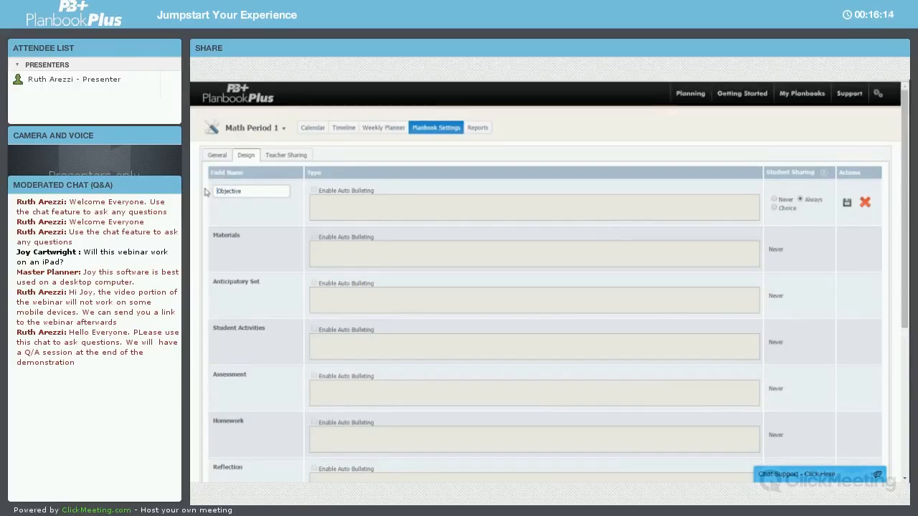
pyautogui.click(786, 200)
pyautogui.click(802, 200)
pyautogui.click(847, 204)
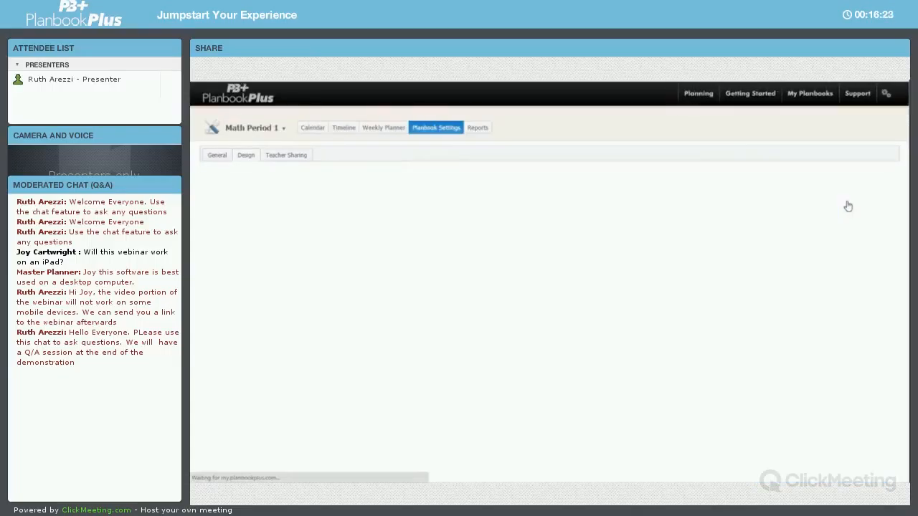
# Add a new Multi-Line Text field named New Element to the planbook design
pyautogui.scroll(-5, 692, 262)
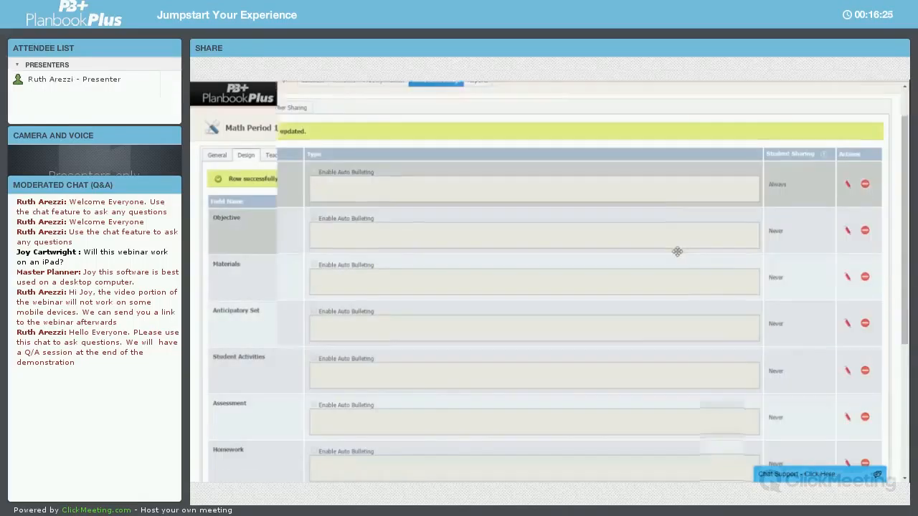
pyautogui.click(220, 352)
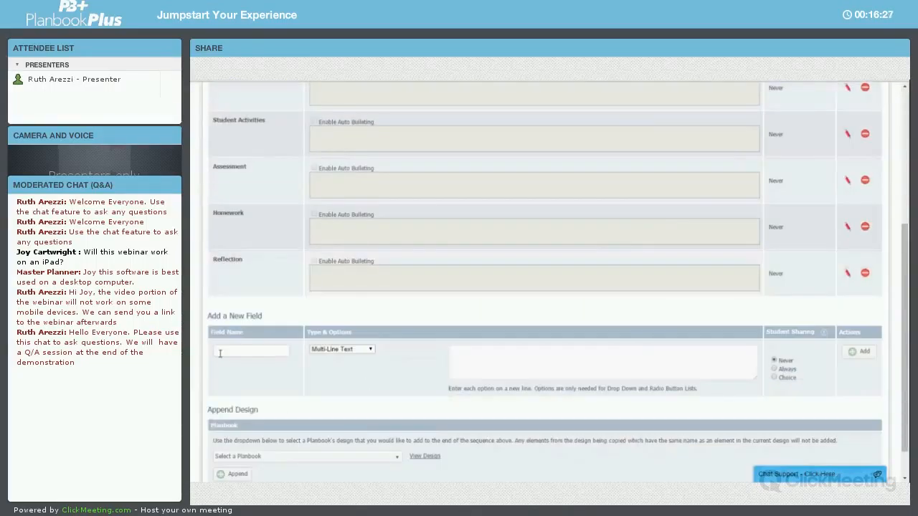
pyautogui.write('New Element')
pyautogui.click(352, 351)
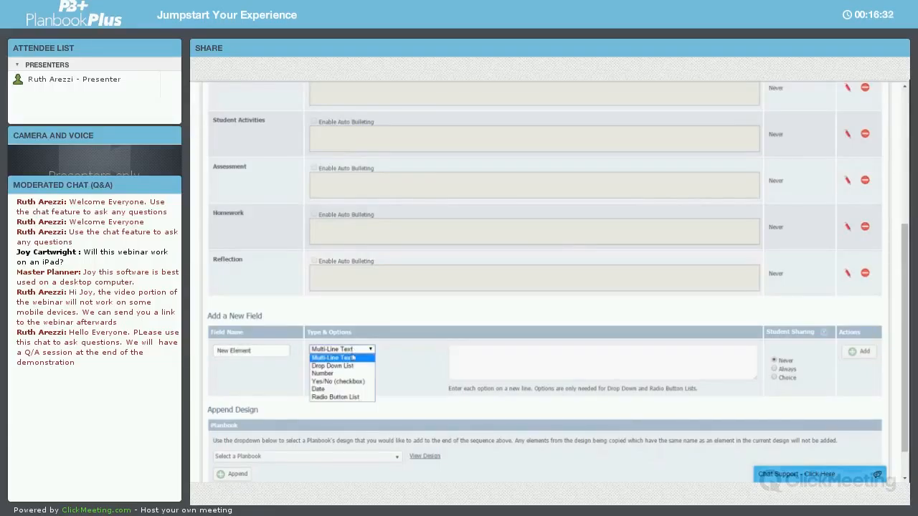
pyautogui.click(859, 353)
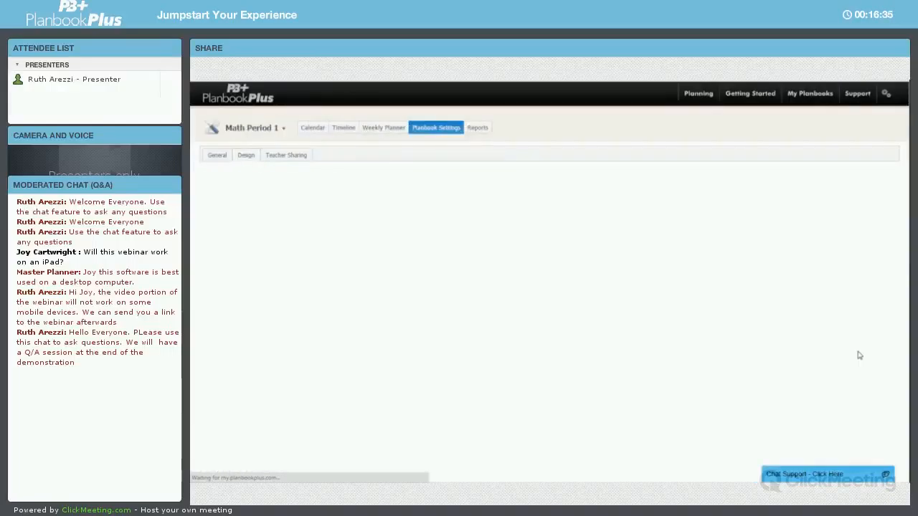
pyautogui.scroll(-5, 436, 370)
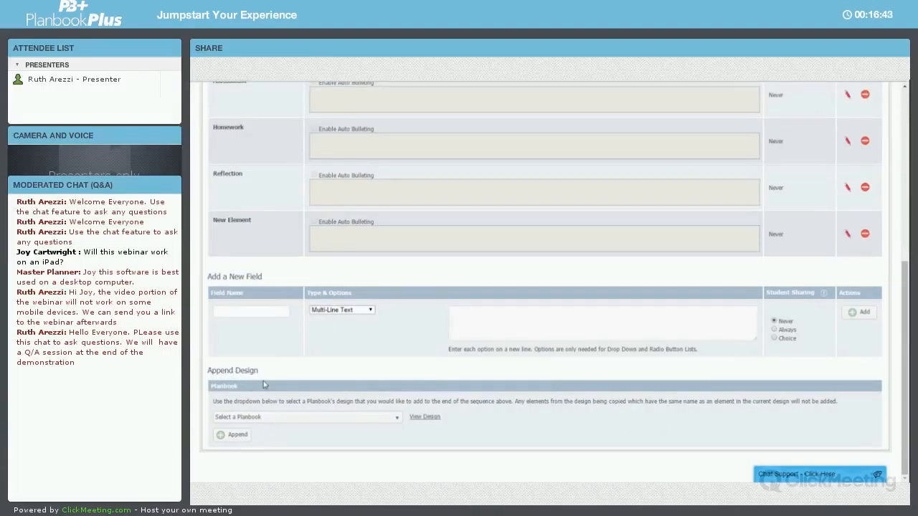
pyautogui.scroll(10, 263, 385)
# Share the planbook with another teacher by entering the colleague's e-mail address, checking the user and sharing
pyautogui.click(300, 156)
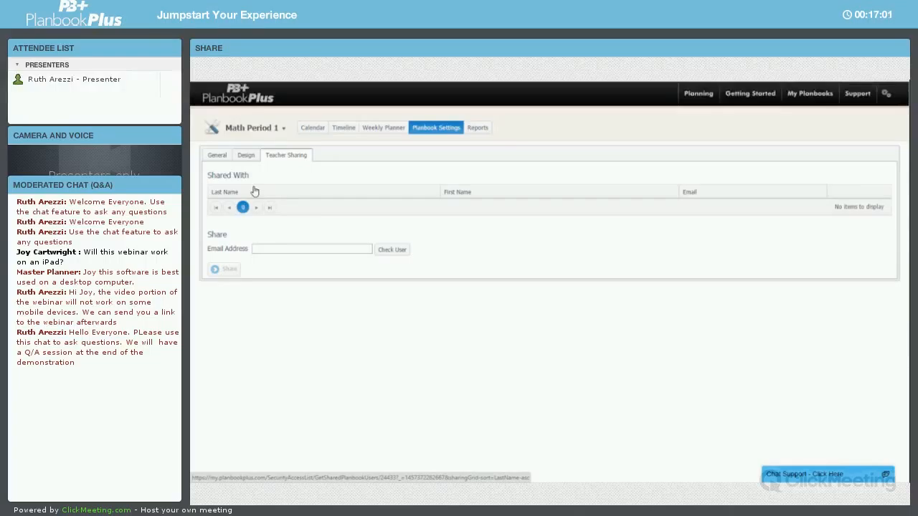
pyautogui.click(268, 250)
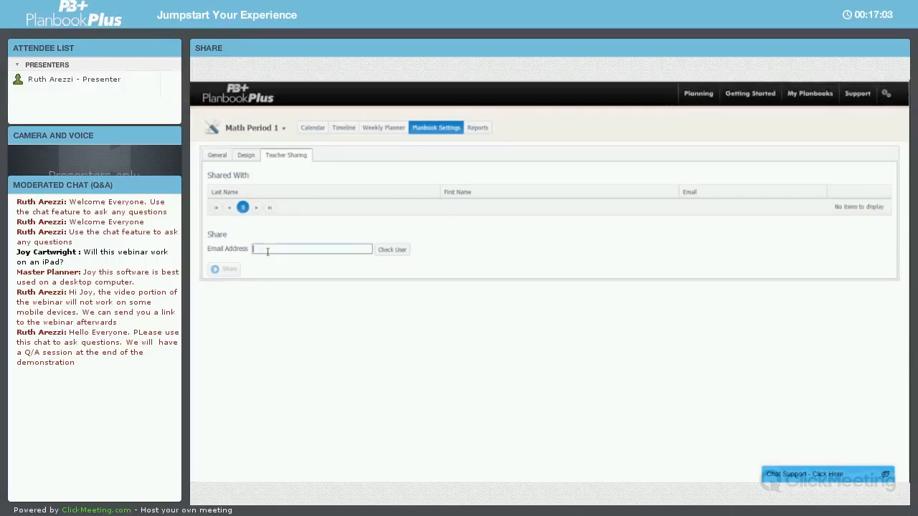
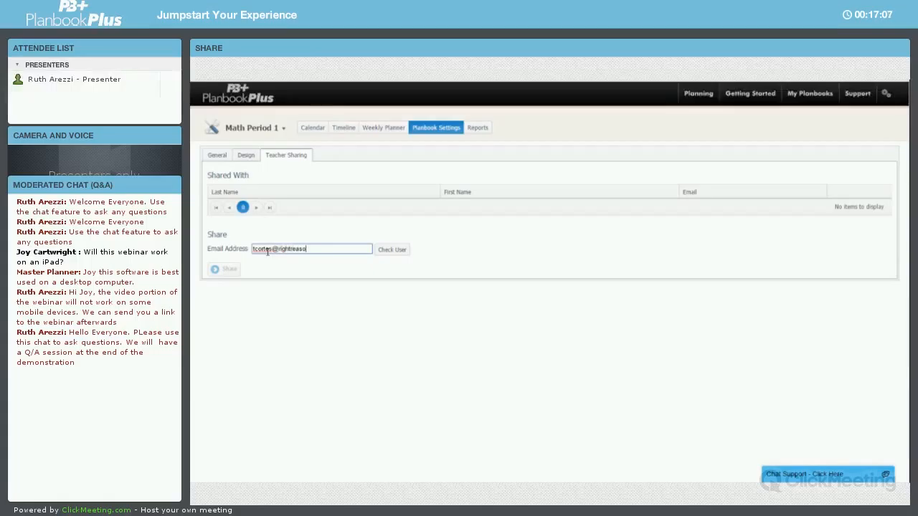
pyautogui.click(386, 252)
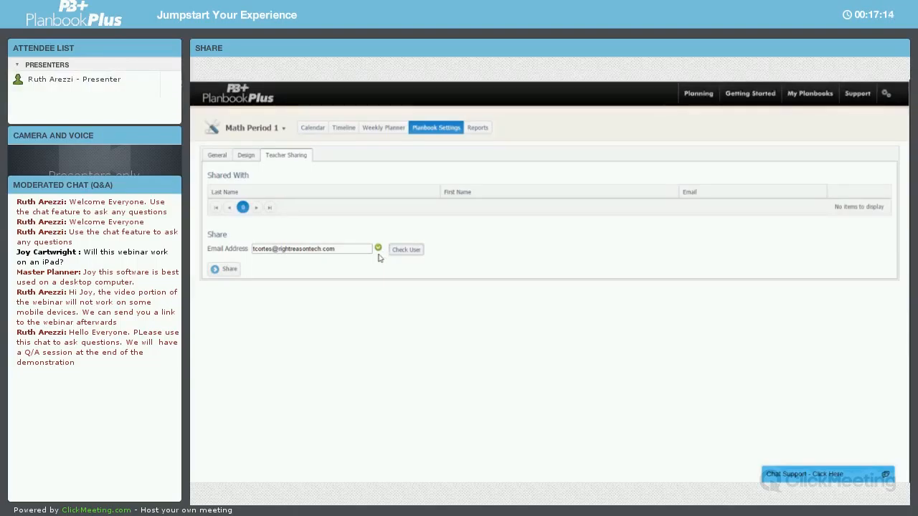
pyautogui.click(237, 274)
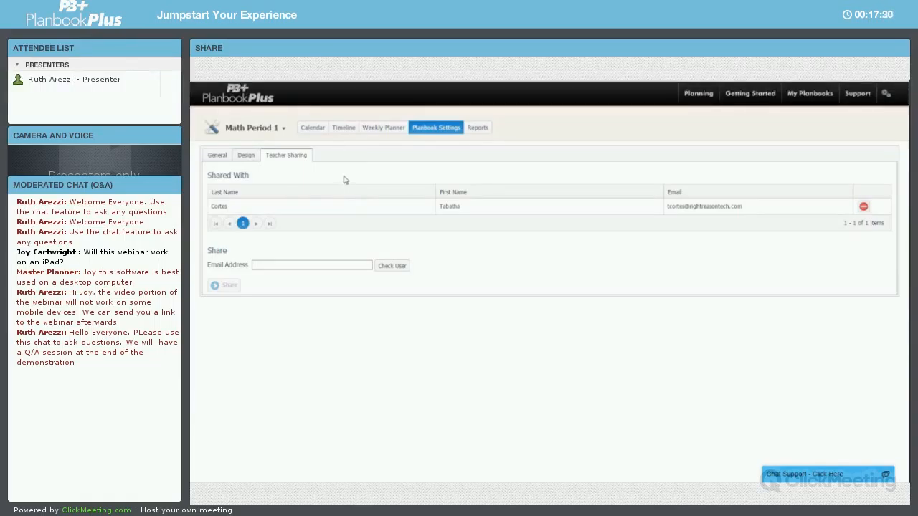
# Open the Timeline of the shared Science Period 4 planbook from the planbooks shared with you
pyautogui.moveTo(813, 104)
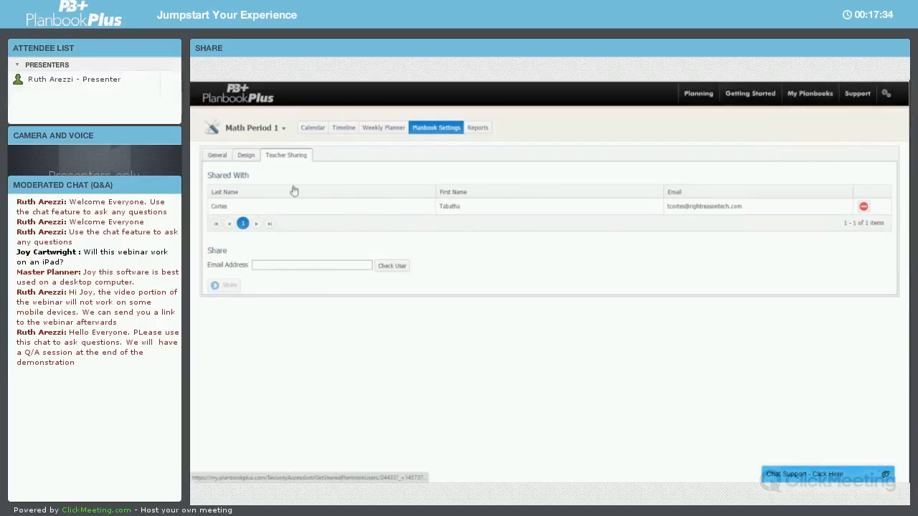
pyautogui.click(272, 100)
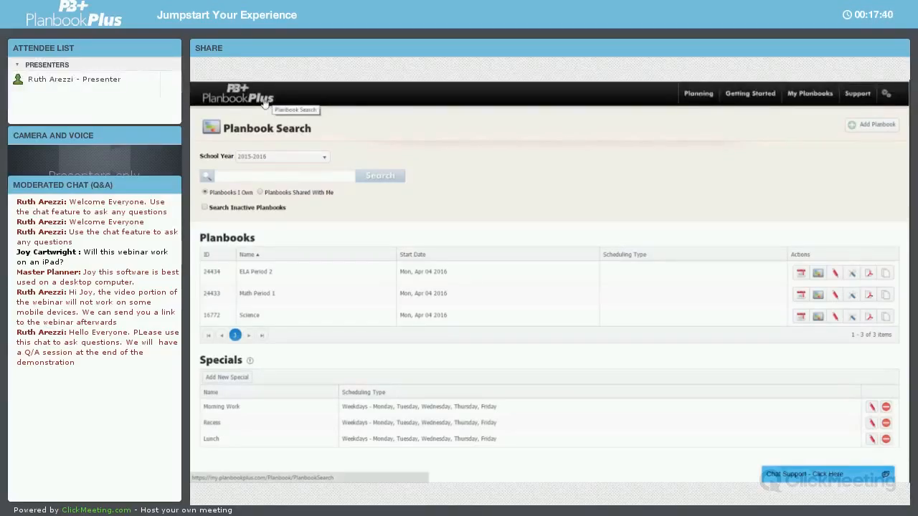
pyautogui.click(282, 195)
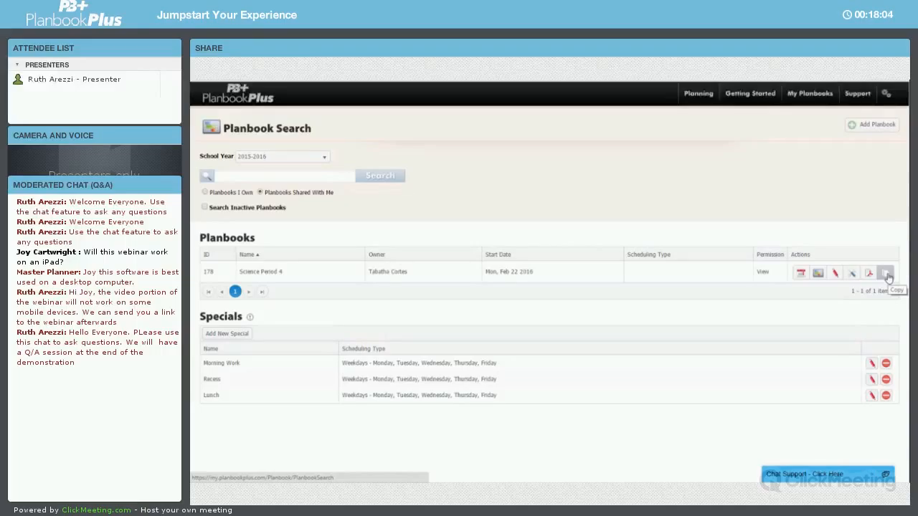
pyautogui.click(819, 274)
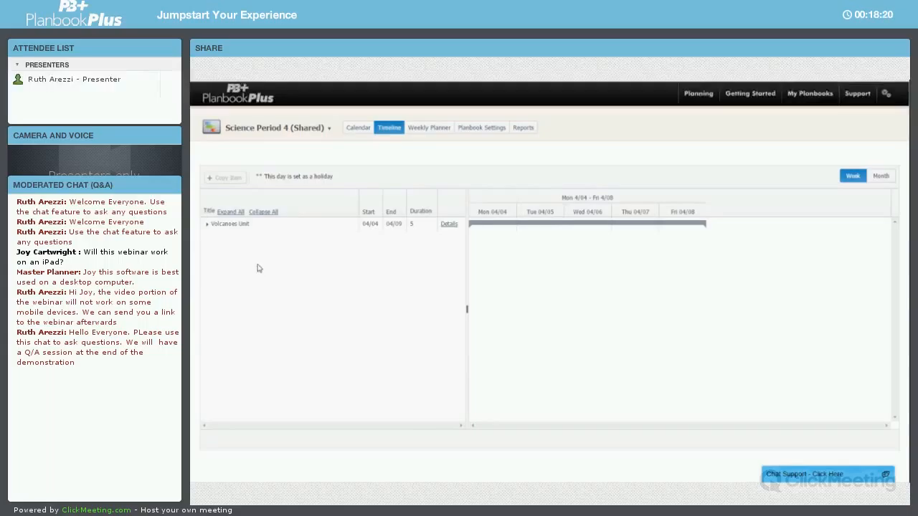
# Expand and select the Volcanoes Unit in the shared Timeline and start copying it
pyautogui.click(208, 223)
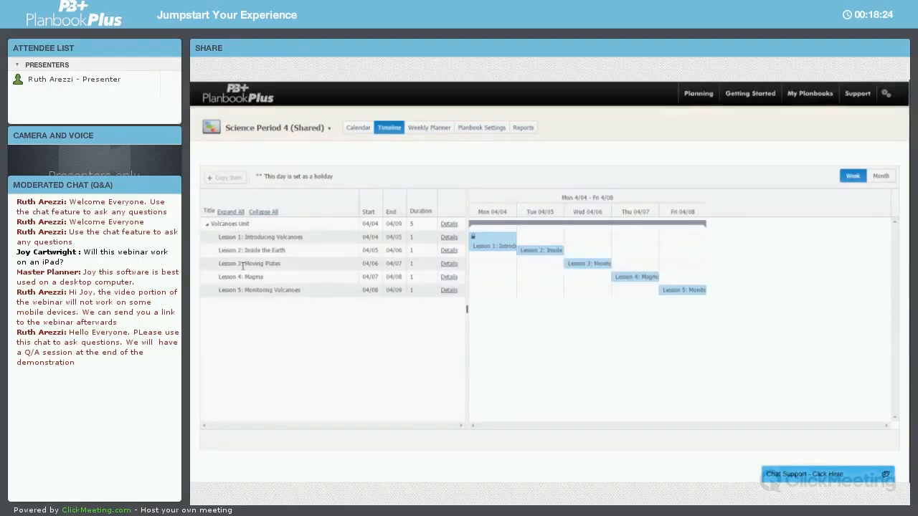
pyautogui.click(238, 224)
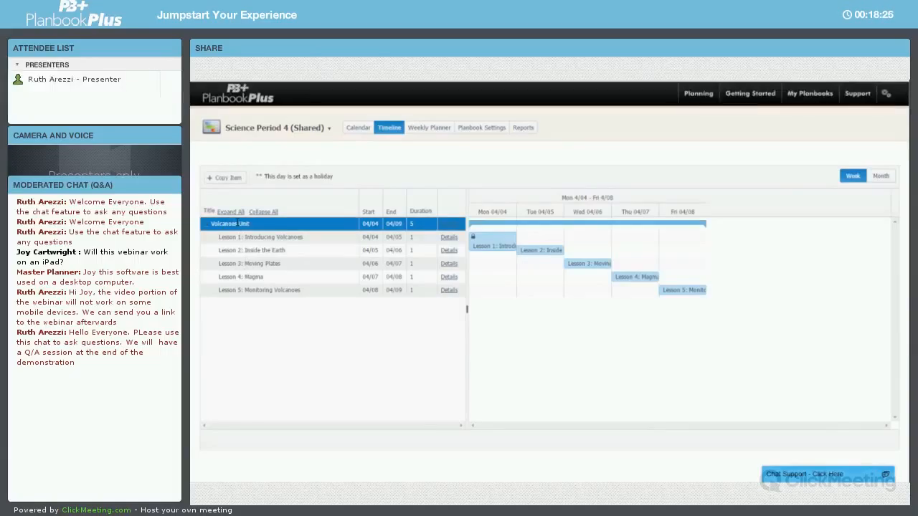
pyautogui.click(236, 178)
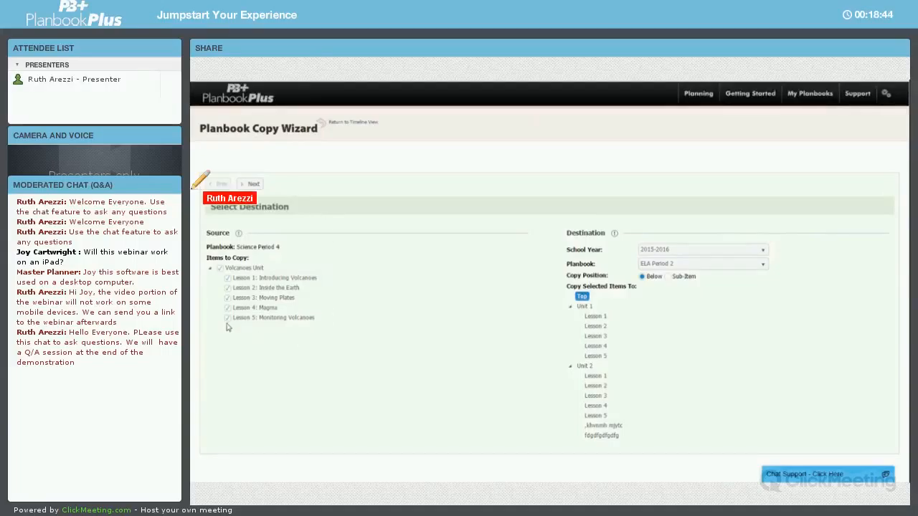
pyautogui.click(220, 268)
pyautogui.click(228, 288)
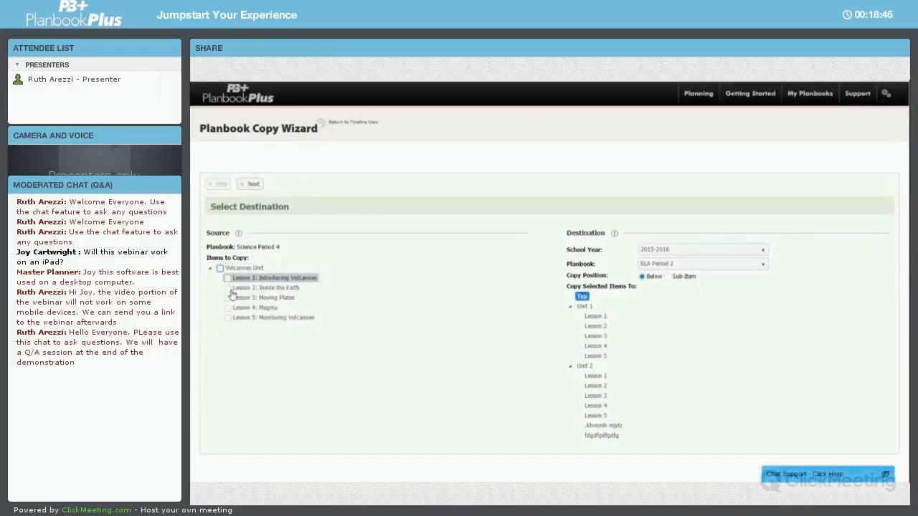
pyautogui.click(228, 299)
pyautogui.click(227, 308)
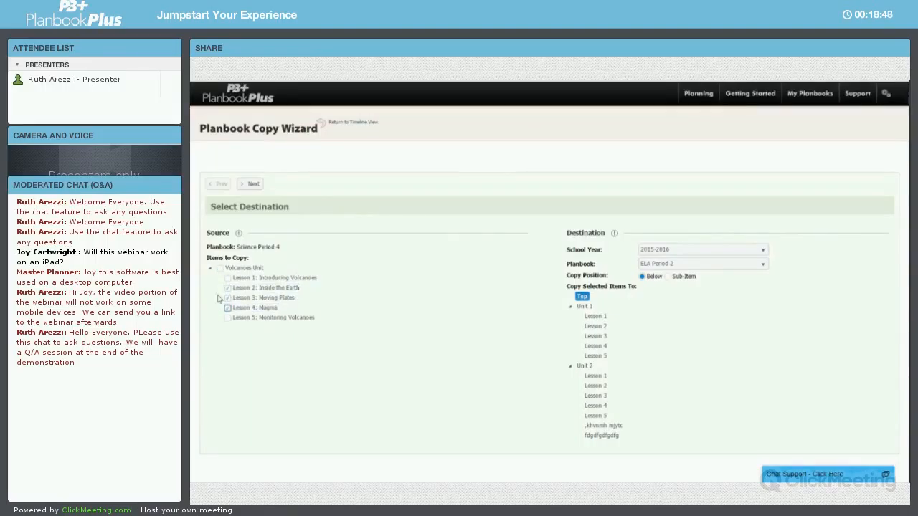
pyautogui.click(221, 270)
# Set the copy destination to the Science planbook below the Rocks and Minerals Unit and continue past the preview
pyautogui.click(666, 266)
pyautogui.click(666, 300)
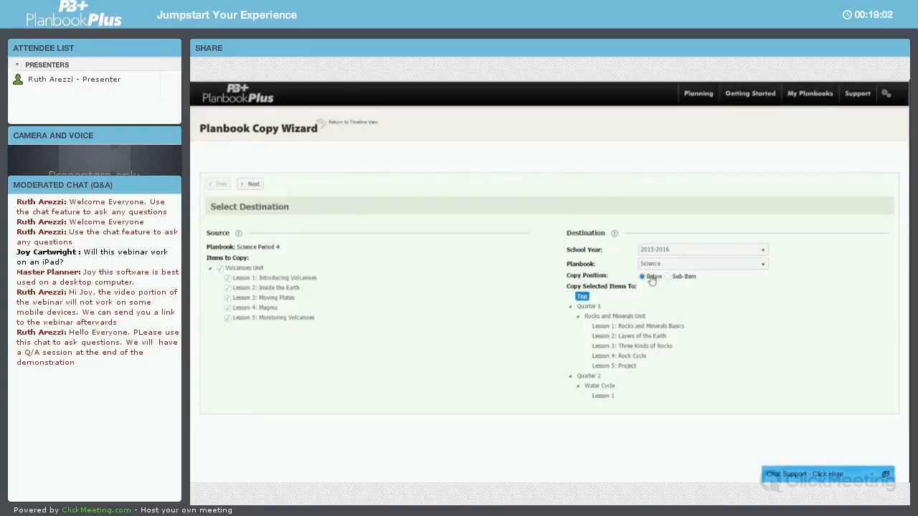
pyautogui.click(639, 318)
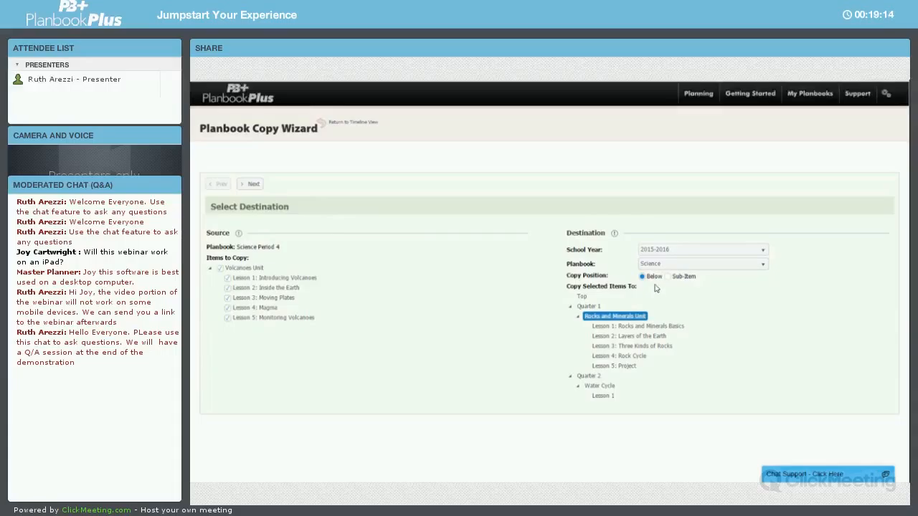
pyautogui.click(248, 185)
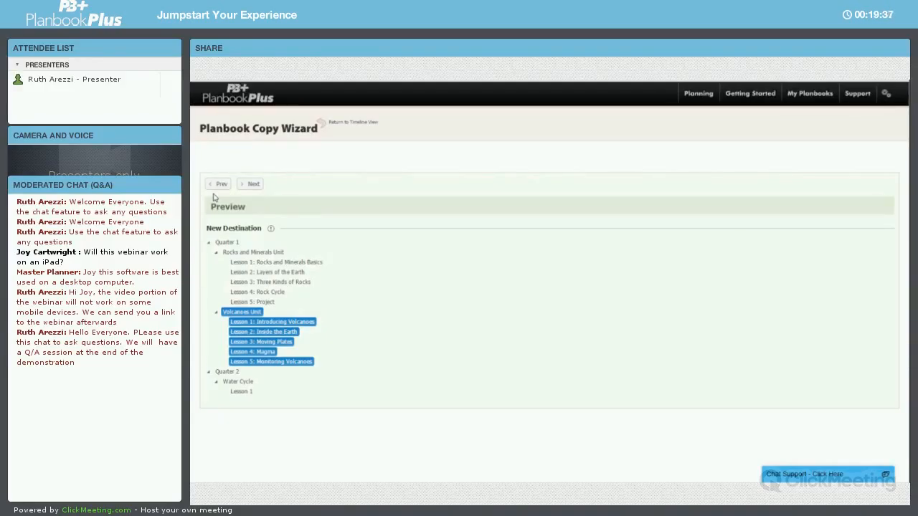
pyautogui.click(254, 184)
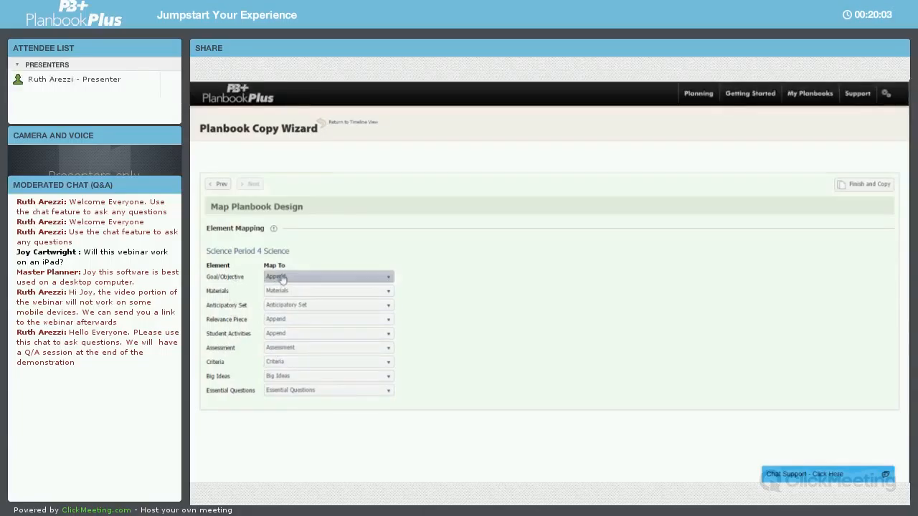
# Map Goal/Objective to Objectives and Student Activities to Ignore in the element mapping, then finish and copy
pyautogui.click(388, 278)
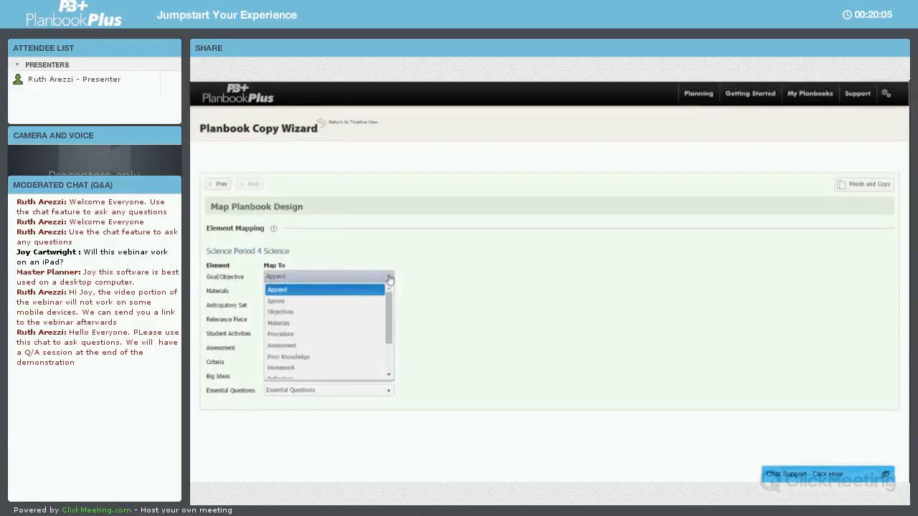
pyautogui.click(306, 314)
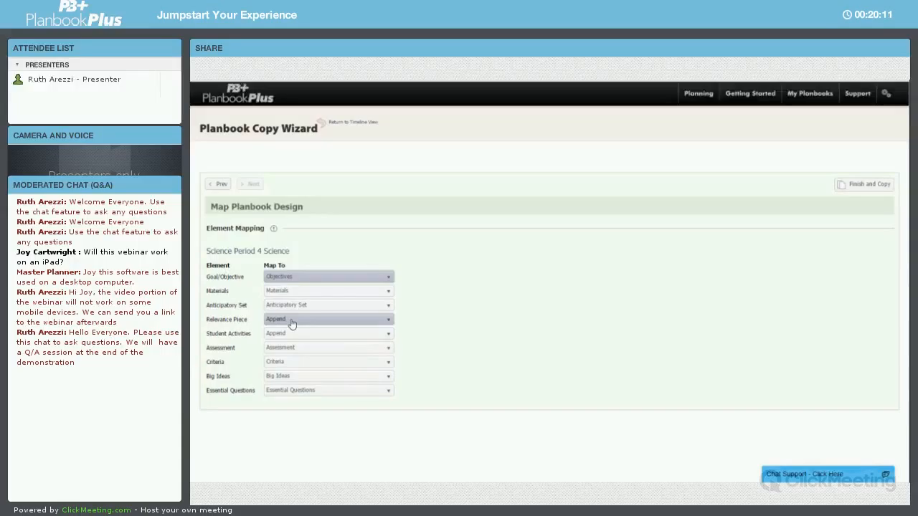
pyautogui.click(300, 322)
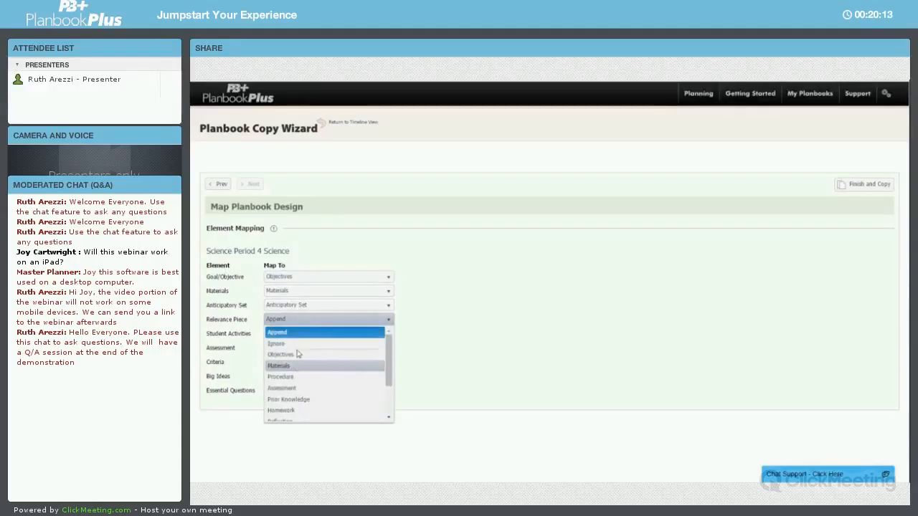
pyautogui.click(300, 334)
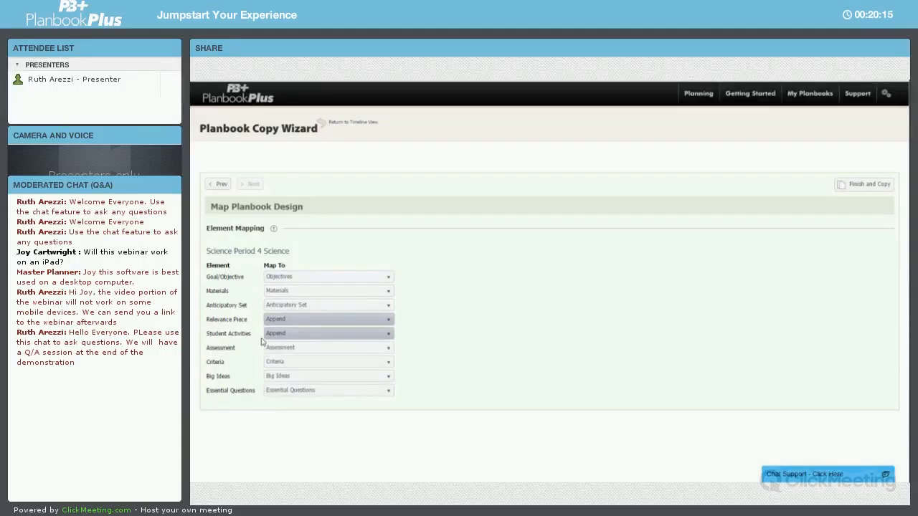
pyautogui.click(288, 335)
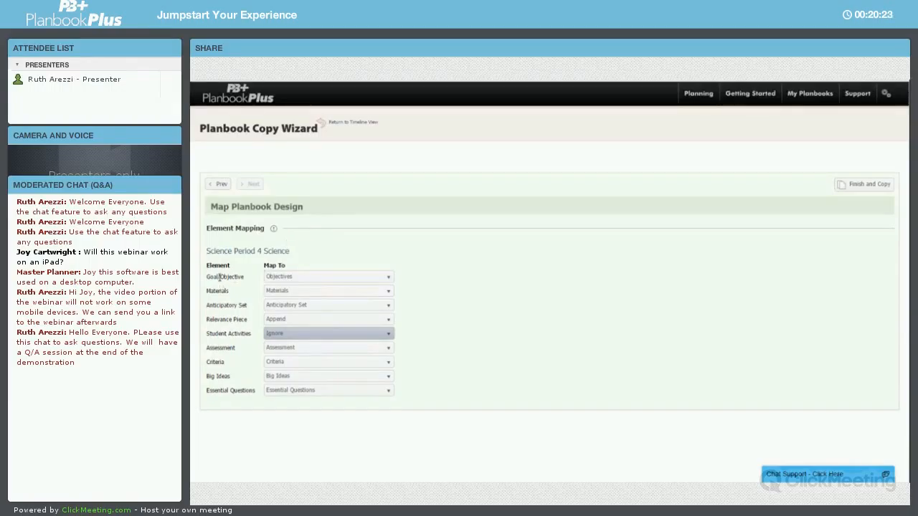
pyautogui.click(307, 278)
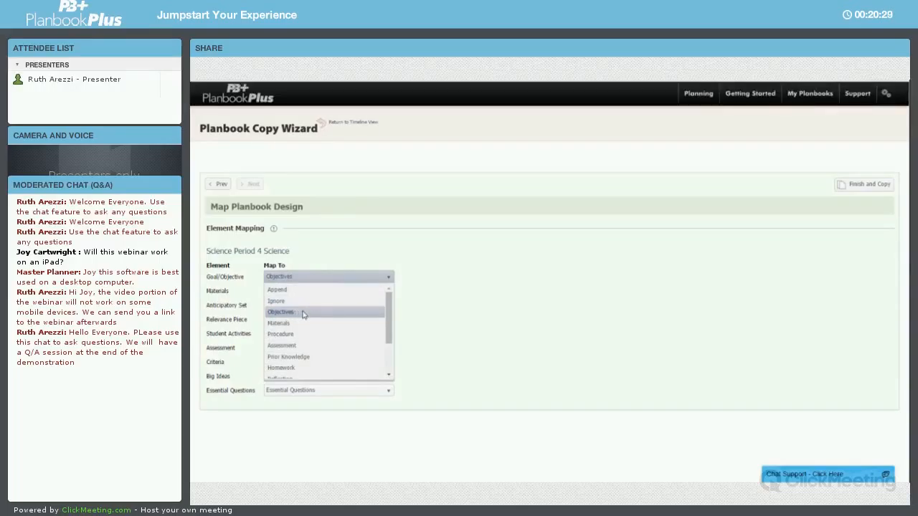
pyautogui.click(302, 313)
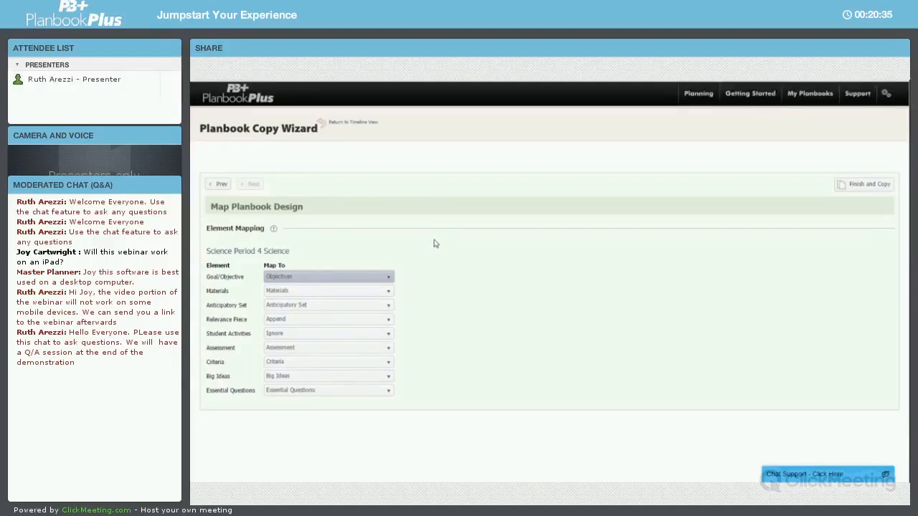
pyautogui.click(867, 189)
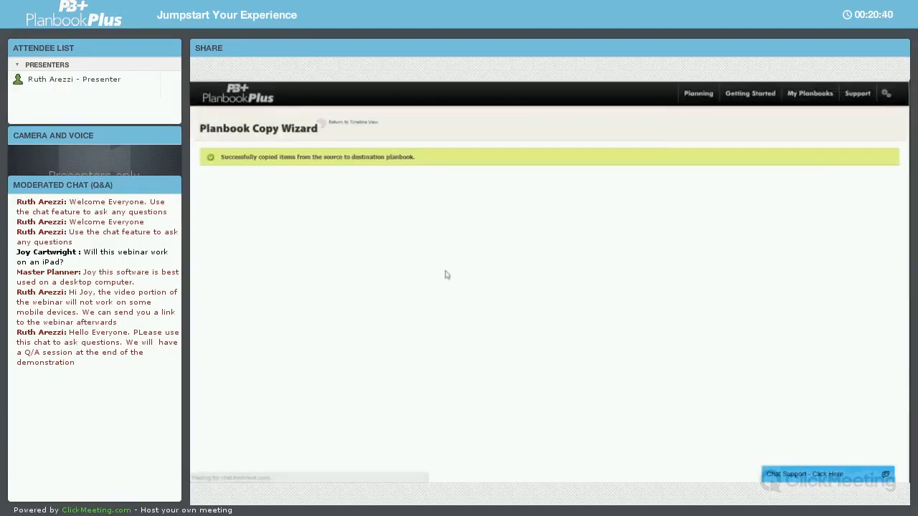
# Return to the Timeline and switch to the Science planbook to view the copied lessons
pyautogui.click(343, 124)
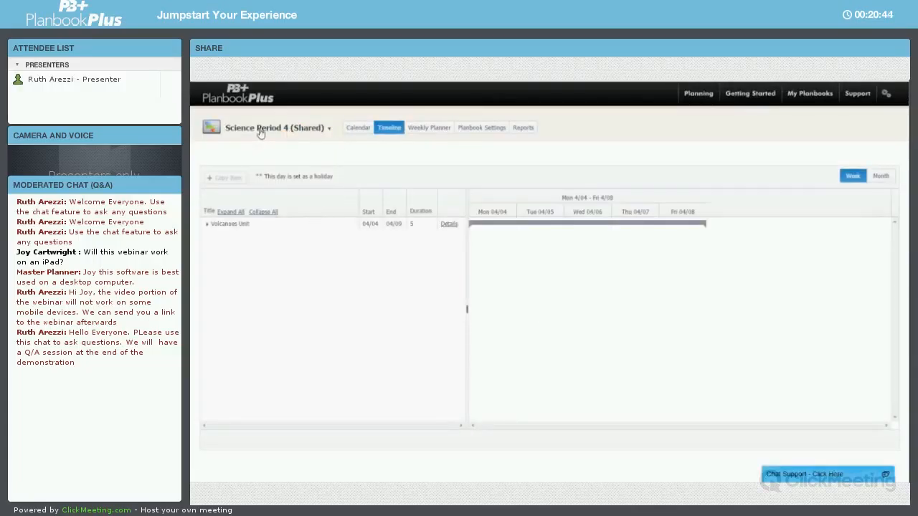
pyautogui.click(264, 129)
pyautogui.click(256, 164)
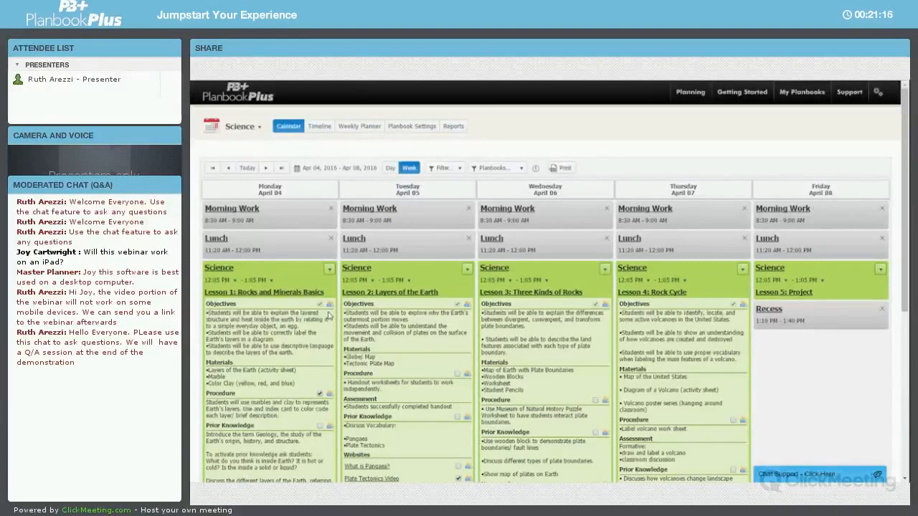
# Toggle the student-visibility checkboxes for the two website attachments in Lesson 1 of the Science planbook
pyautogui.scroll(-3, 328, 315)
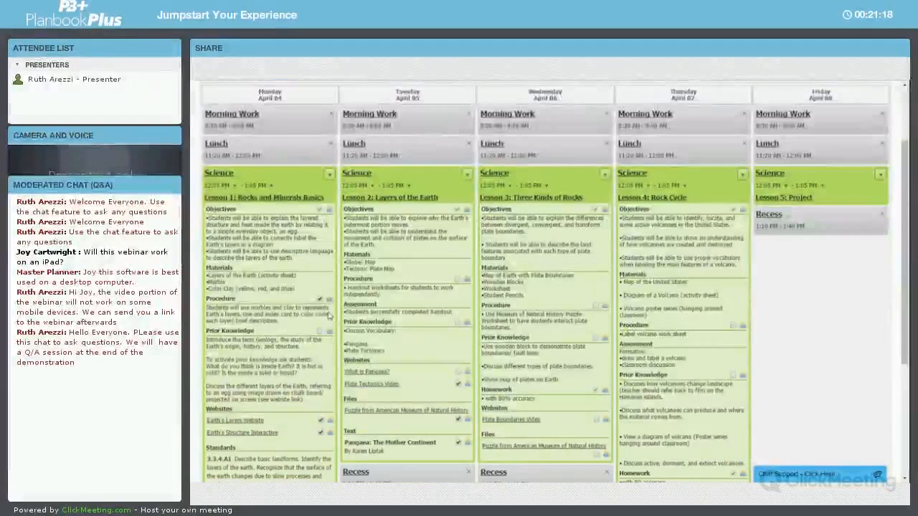
pyautogui.scroll(-2, 328, 315)
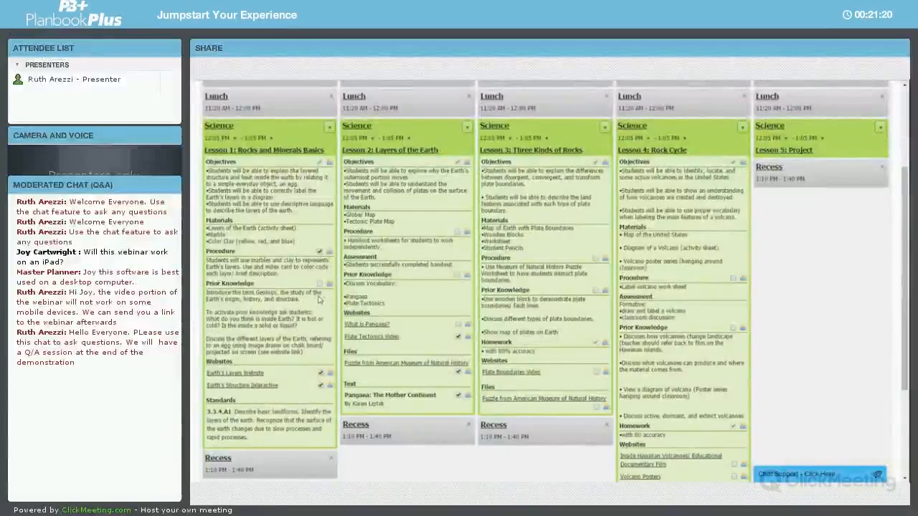
pyautogui.moveTo(326, 292)
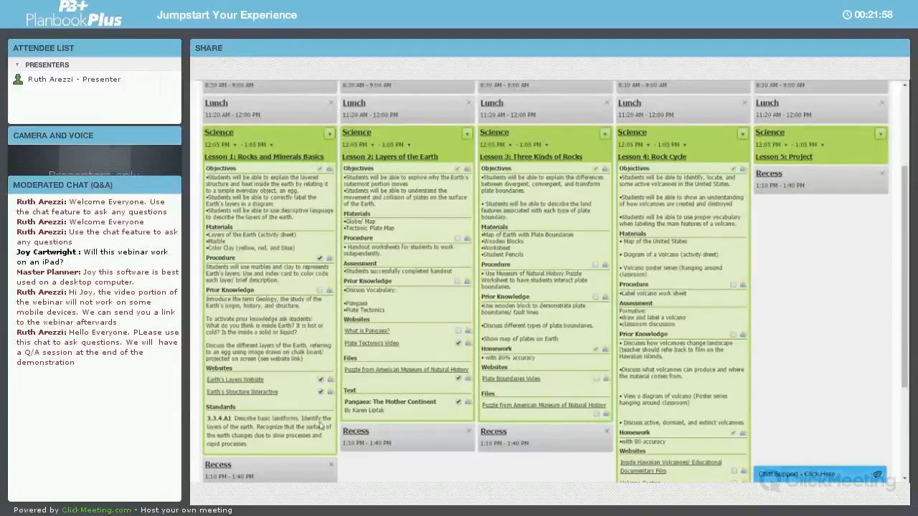
pyautogui.click(320, 392)
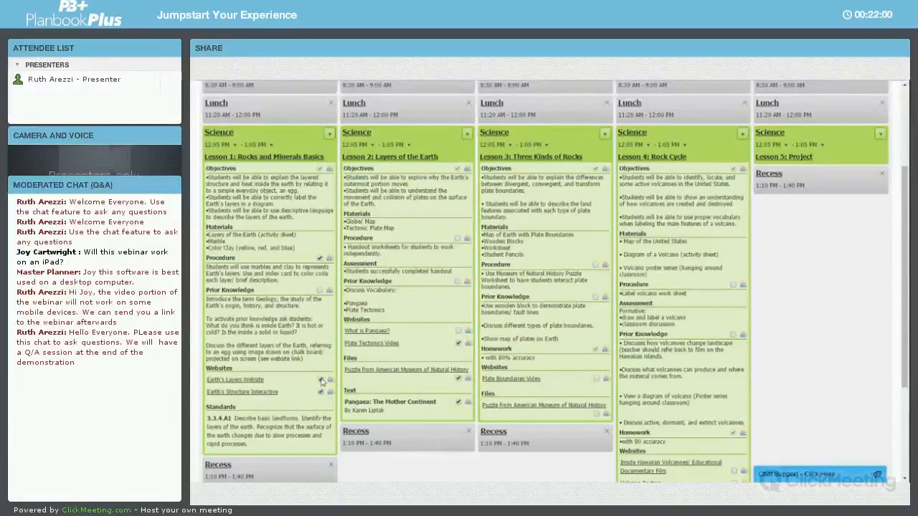
pyautogui.click(322, 381)
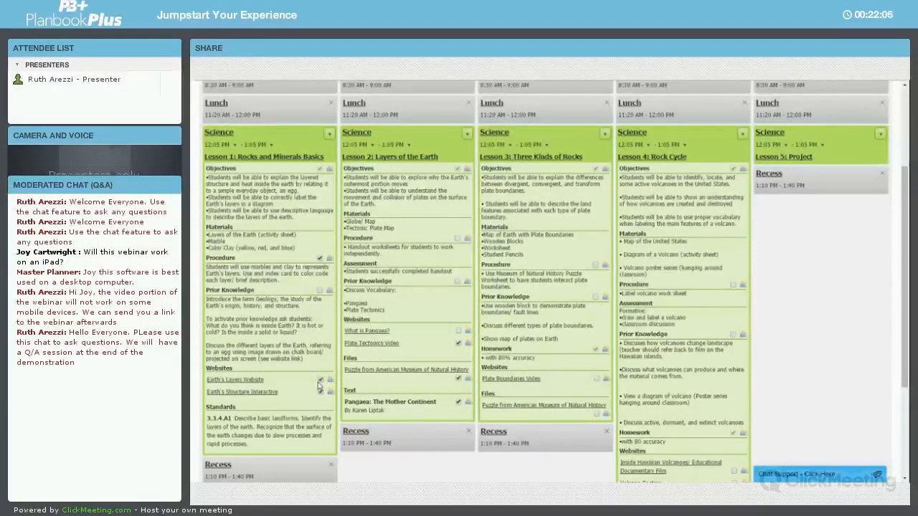
pyautogui.scroll(1, 823, 117)
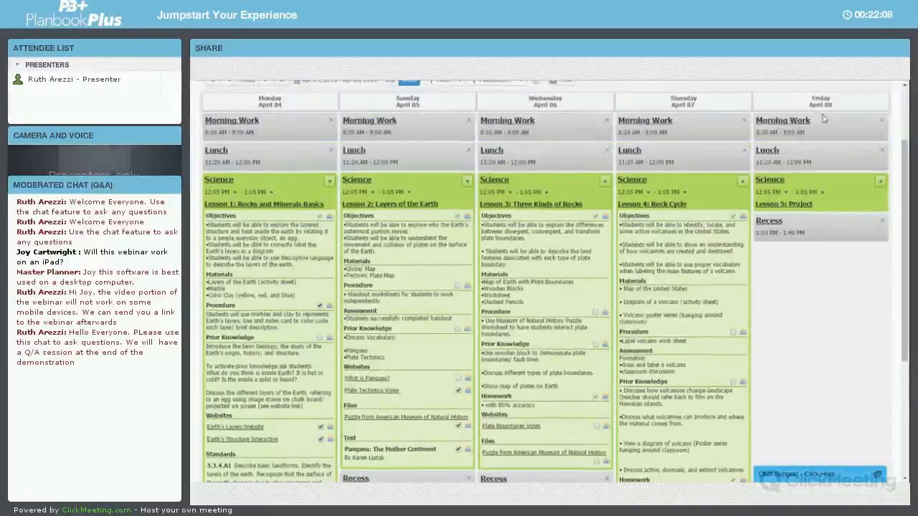
pyautogui.scroll(2, 824, 117)
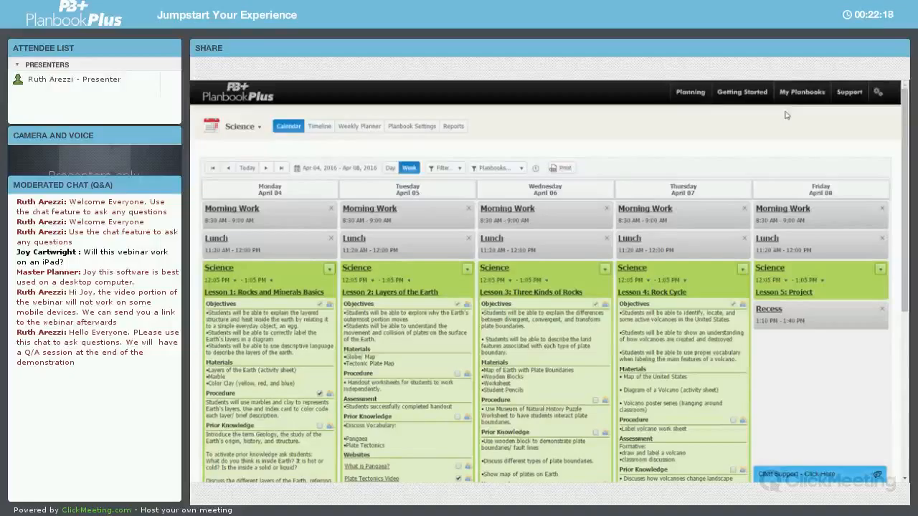
# Open Student Sharing and name a new sharing link Science Class
pyautogui.moveTo(793, 102)
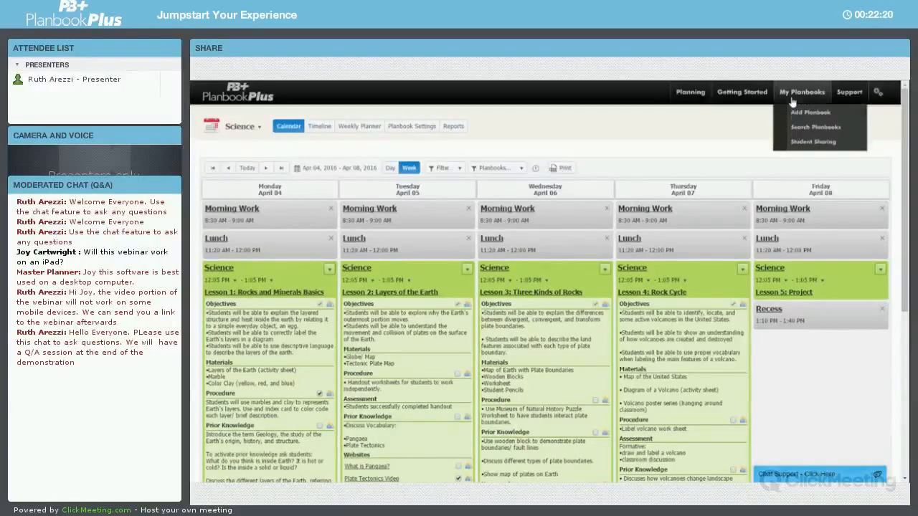
pyautogui.click(800, 143)
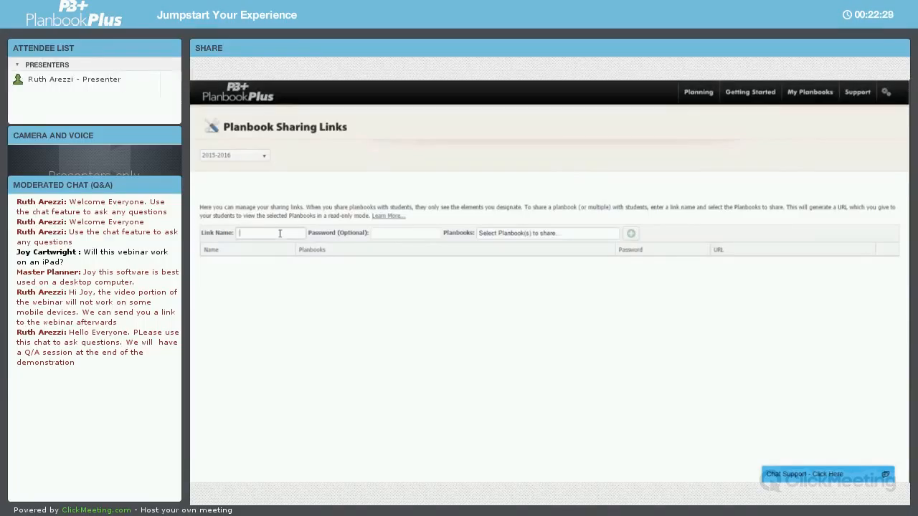
pyautogui.write('Science Class')
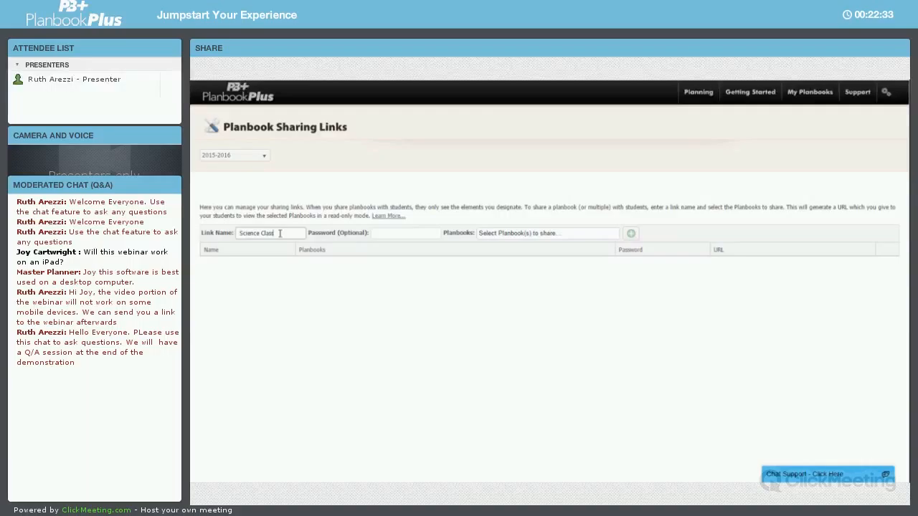
# Choose the Math Period 1 and Science planbooks for the link, leaving the password empty, and add the sharing link
pyautogui.click(375, 232)
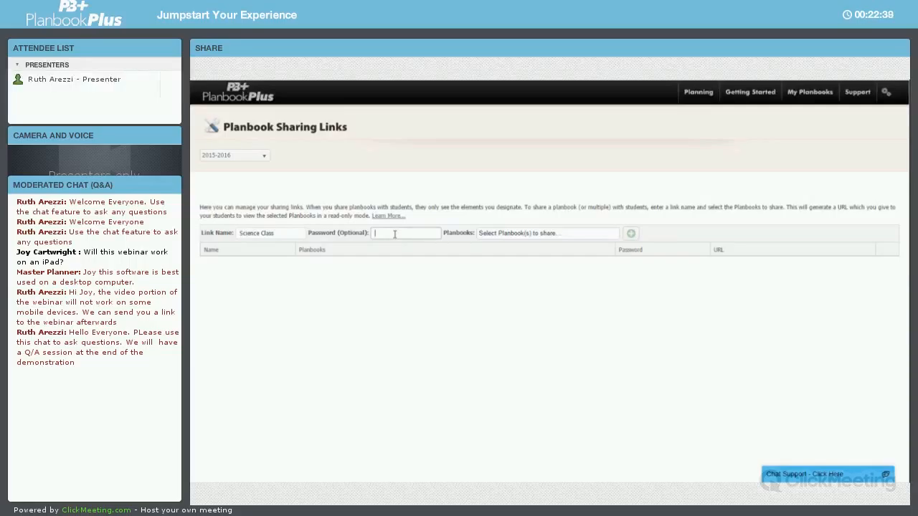
pyautogui.click(506, 232)
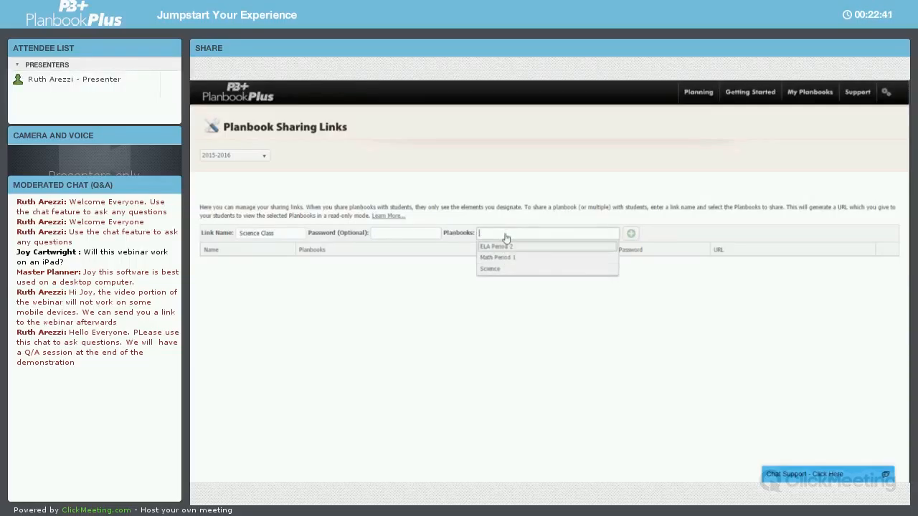
pyautogui.click(496, 267)
pyautogui.click(514, 234)
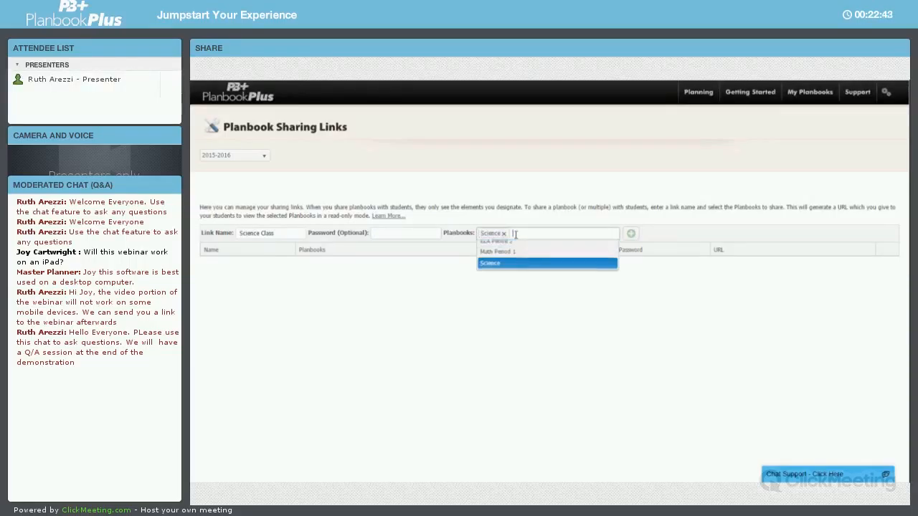
pyautogui.click(502, 267)
pyautogui.click(632, 234)
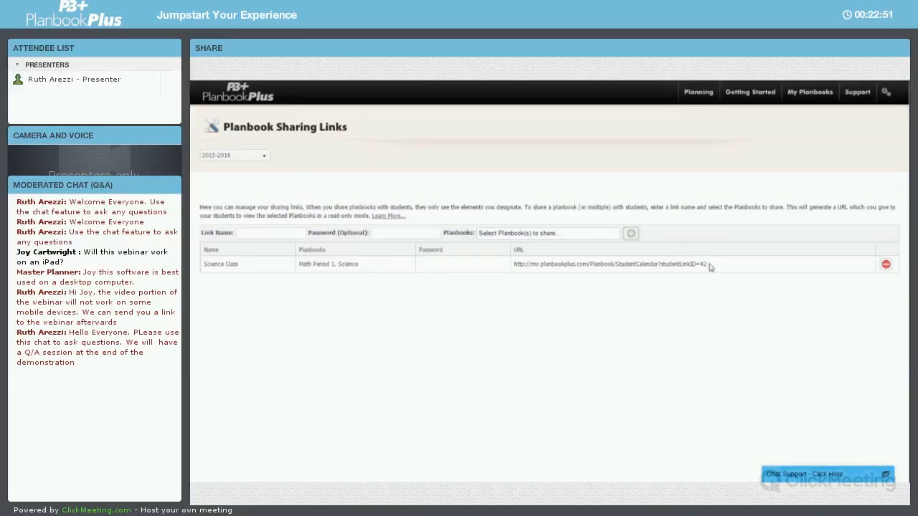
# Open the Science Class sharing URL to preview the student calendar, then return to the sharing links page
pyautogui.moveTo(709, 266); pyautogui.dragTo(513, 266)
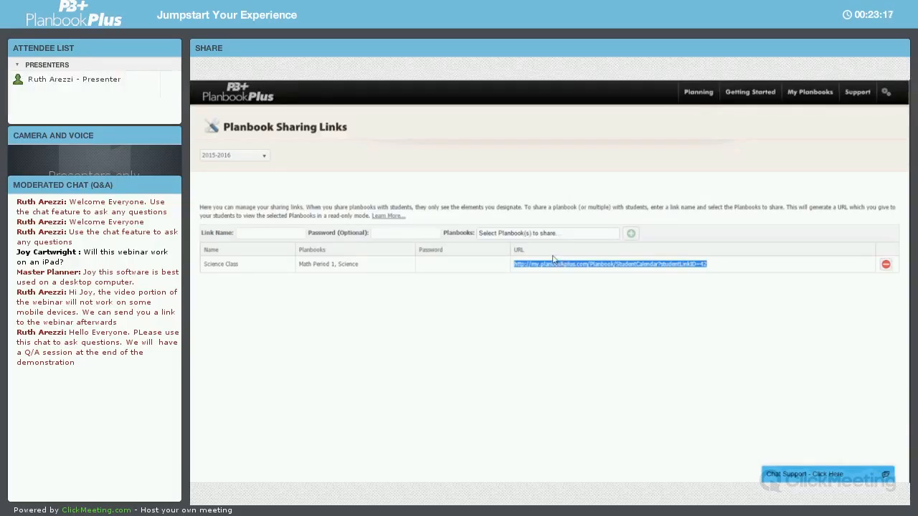
pyautogui.click(320, 80)
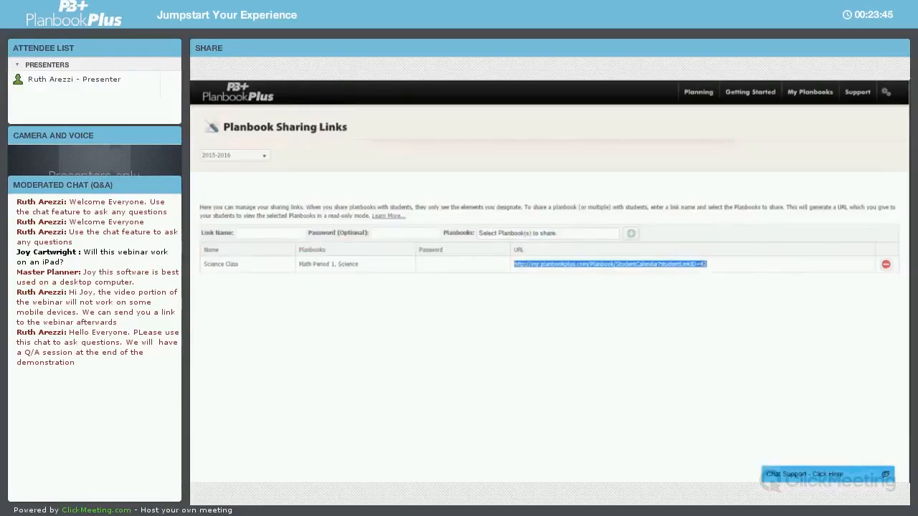
pyautogui.click(669, 308)
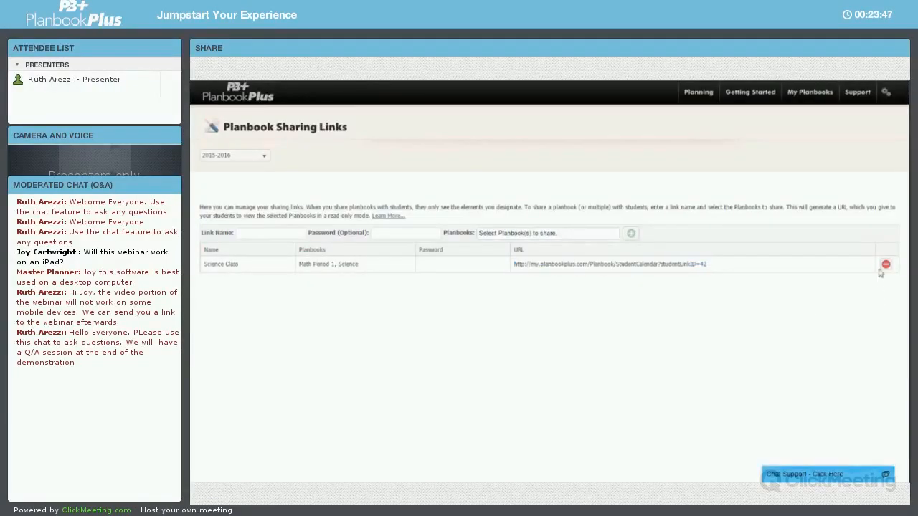